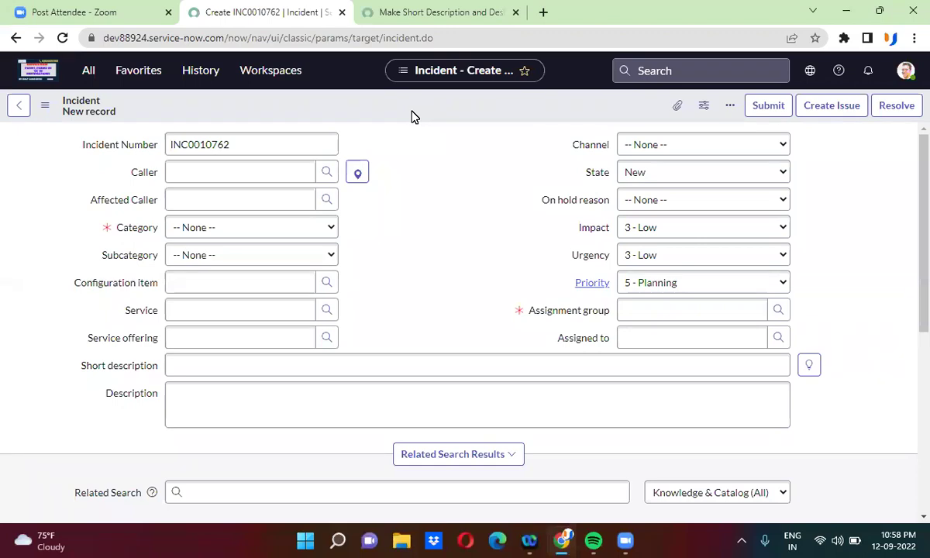
Step: Examine the incident UI policy for Short description and Description: its Caller condition, Global, Reverse if false and On load options, and its policy actions
click(418, 12)
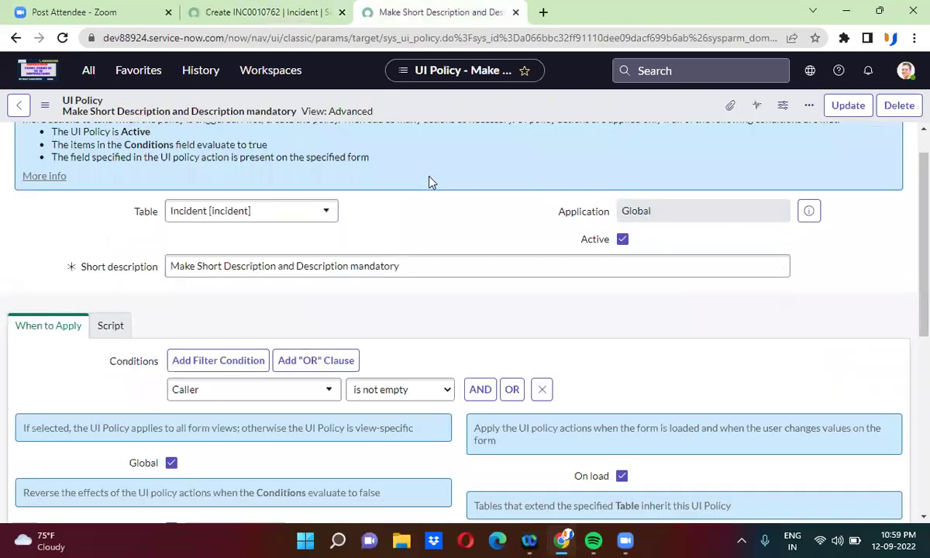
scroll(432, 181, up, 1)
scroll(431, 181, down, 3)
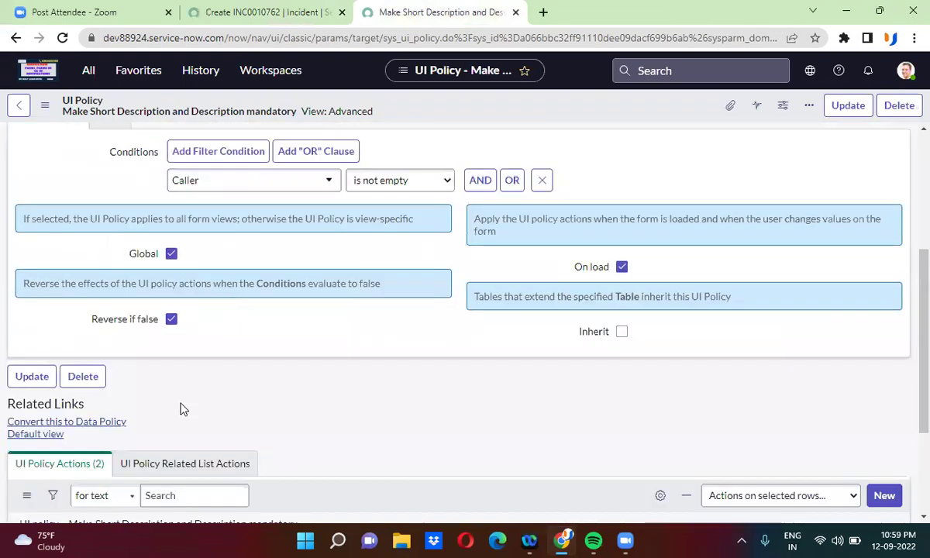
scroll(186, 401, down, 2)
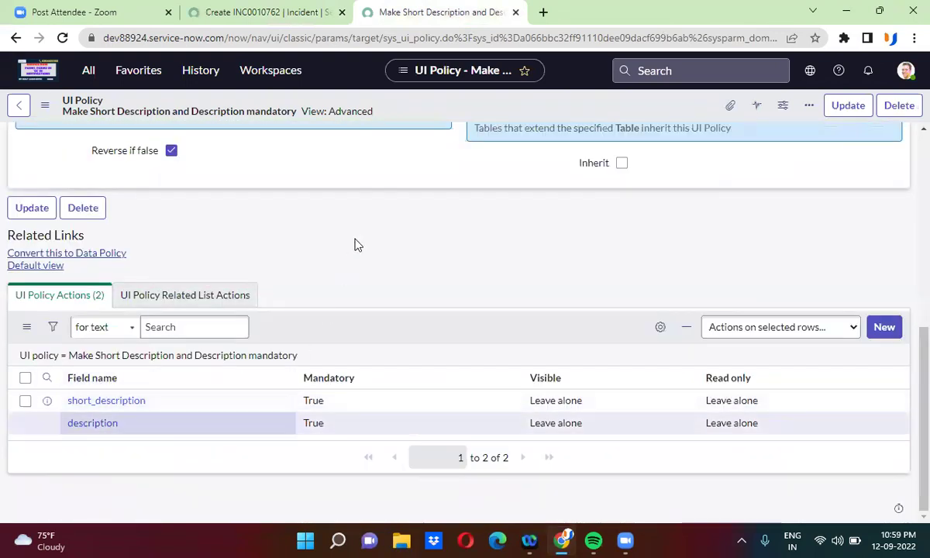
scroll(358, 245, up, 5)
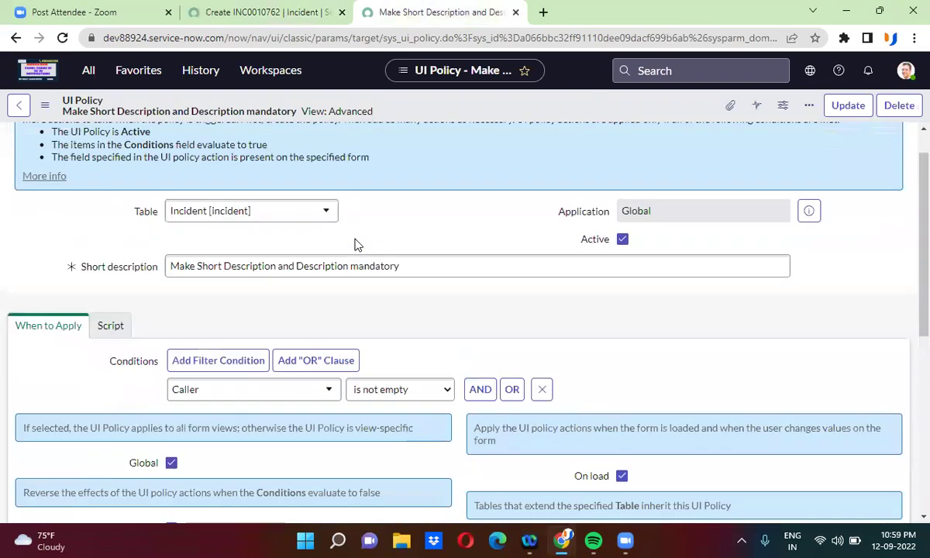
scroll(358, 245, down, 1)
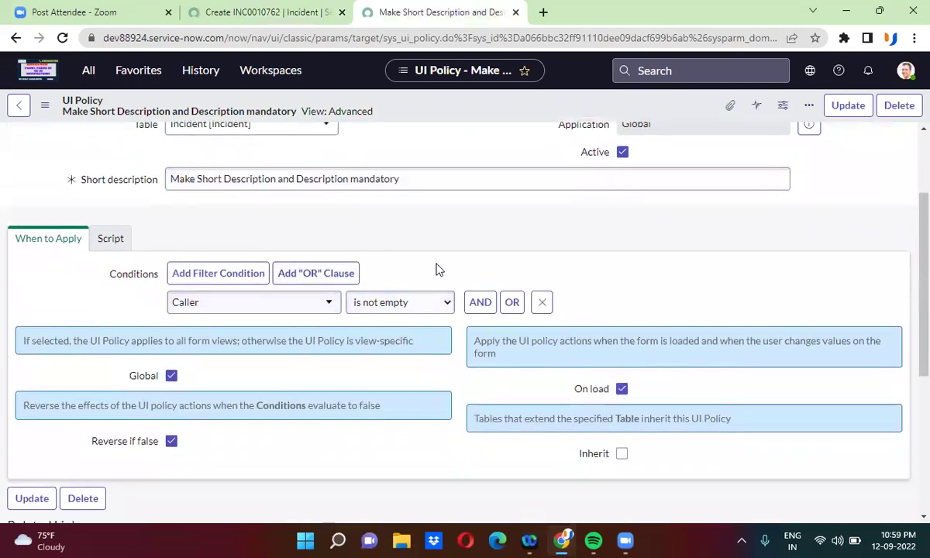
scroll(424, 261, down, 2)
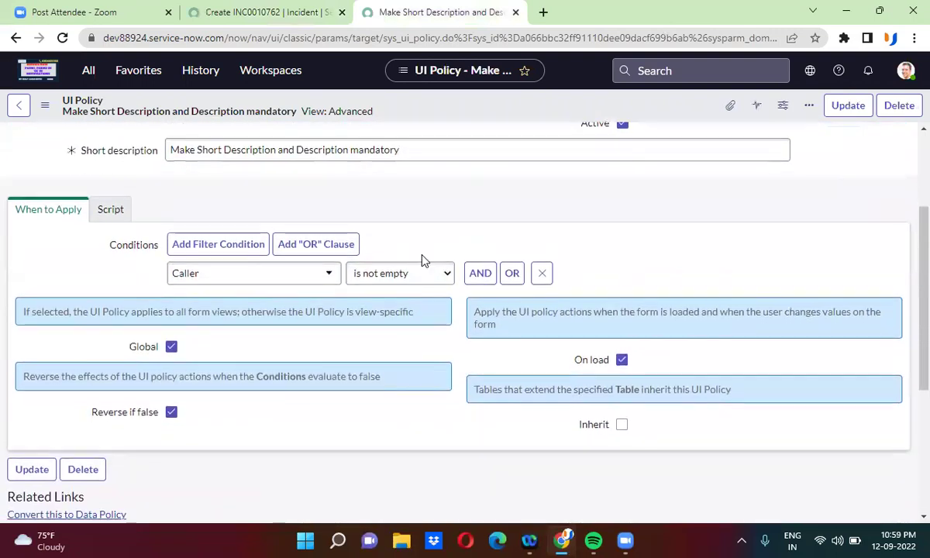
scroll(423, 261, down, 2)
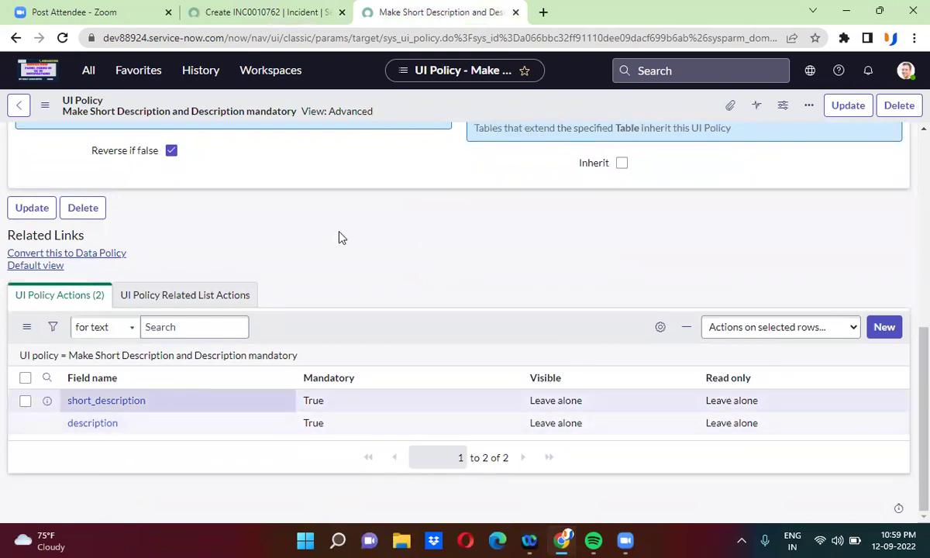
scroll(338, 236, up, 6)
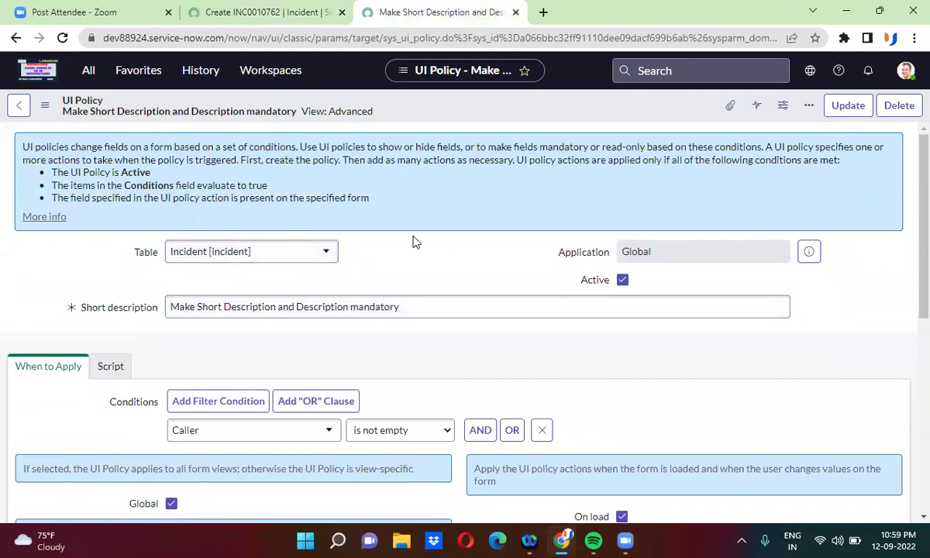
scroll(413, 242, down, 4)
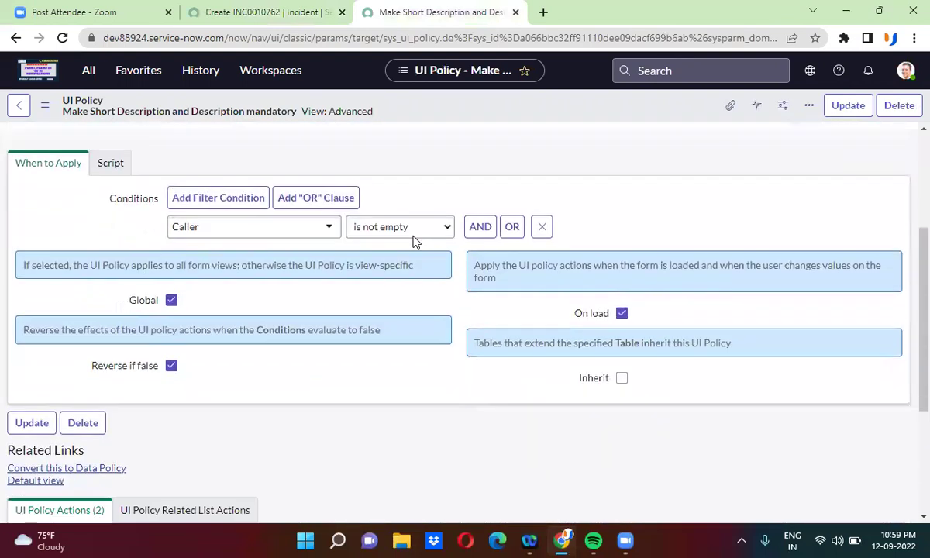
scroll(413, 243, down, 2)
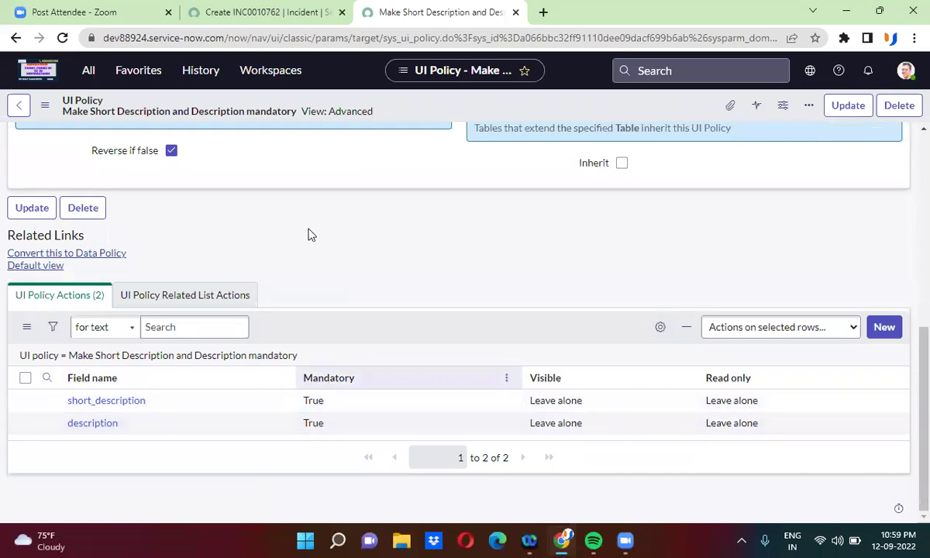
Step: Select a caller from the suggestions on the new incident form to test the UI policy
click(252, 9)
click(198, 180)
text(**)
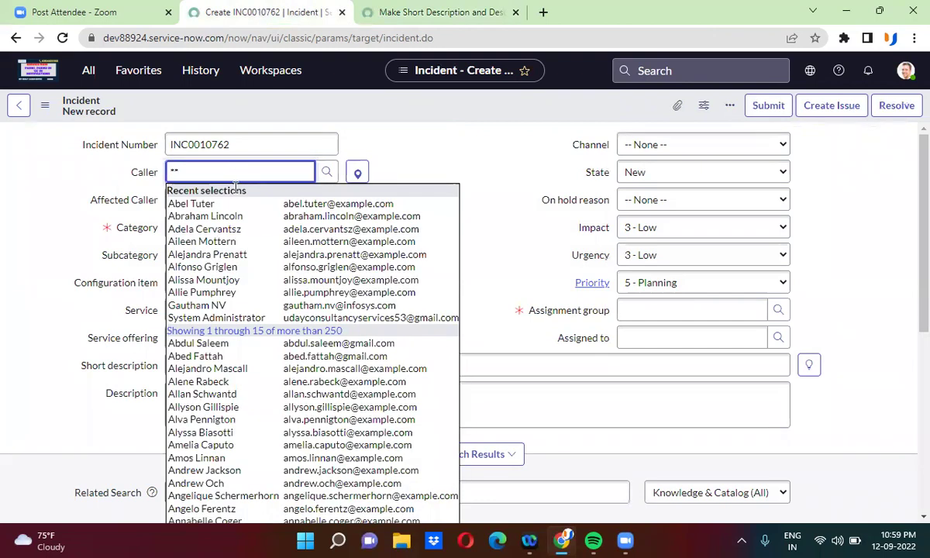
click(237, 243)
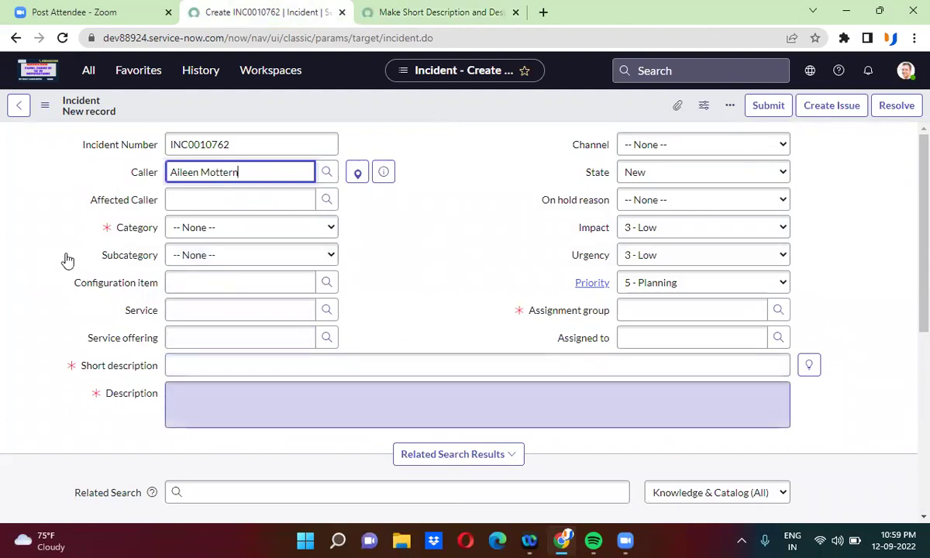
Step: Set Mandatory to Leave alone for both the short_description and description actions of the UI policy
key(ctrl+Tab)
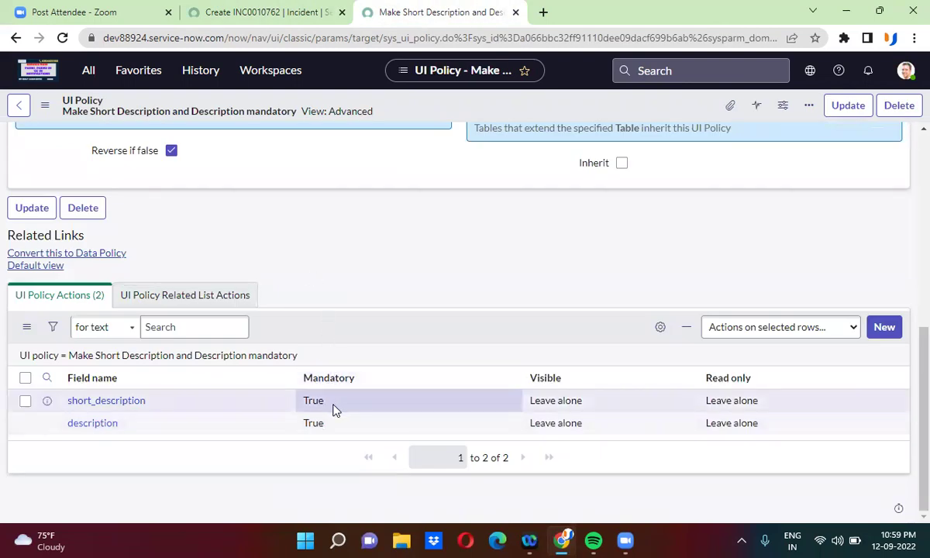
click(333, 406)
drag(333, 411, 338, 420)
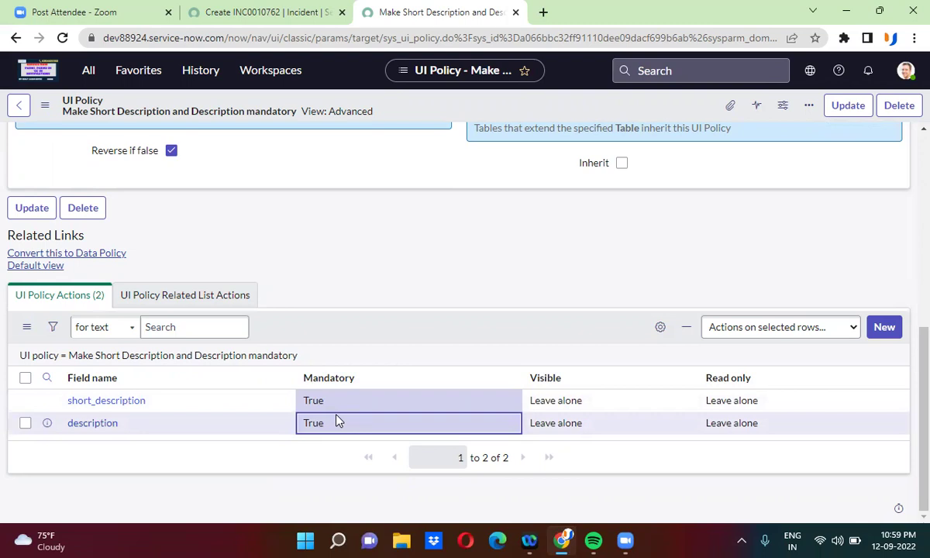
double_click(336, 420)
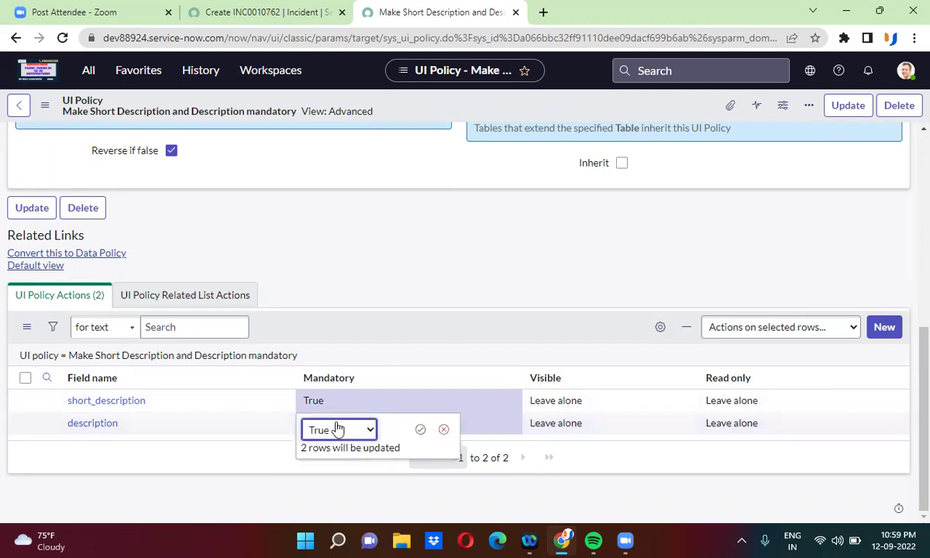
click(339, 430)
click(340, 446)
click(419, 431)
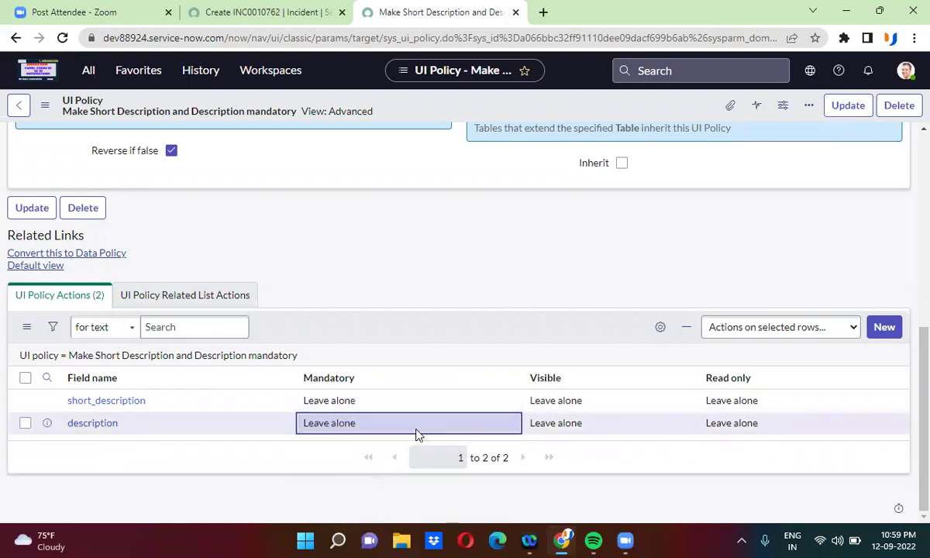
Step: Set Visible to False for both the short_description and description policy actions
click(591, 405)
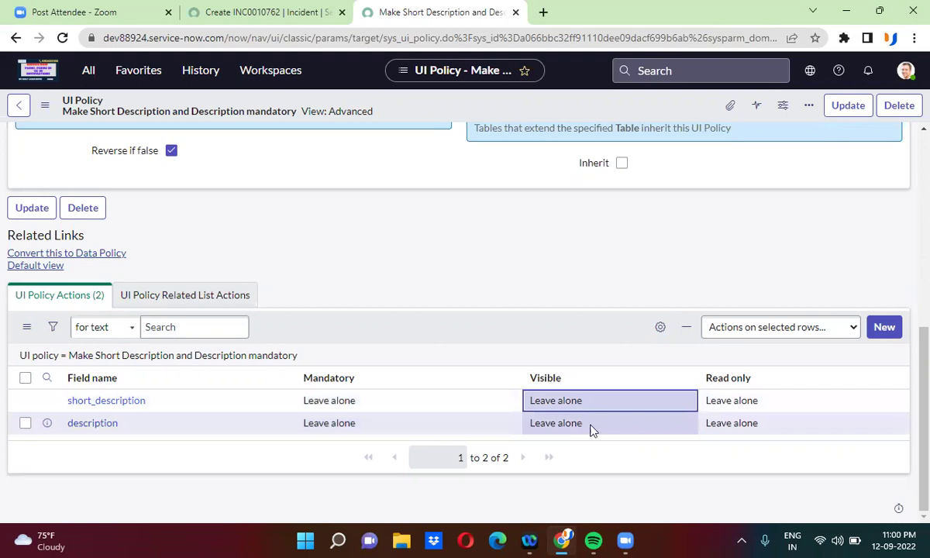
click(590, 425)
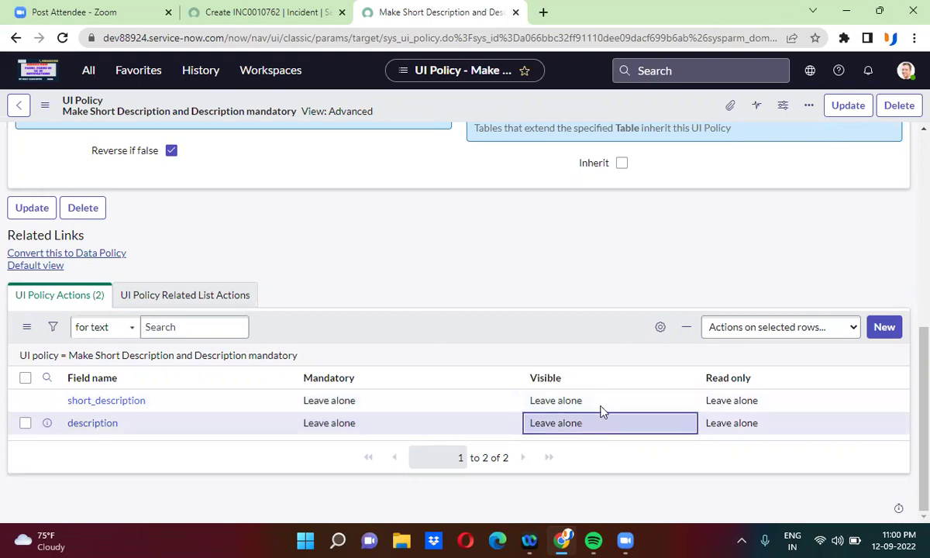
click(597, 401)
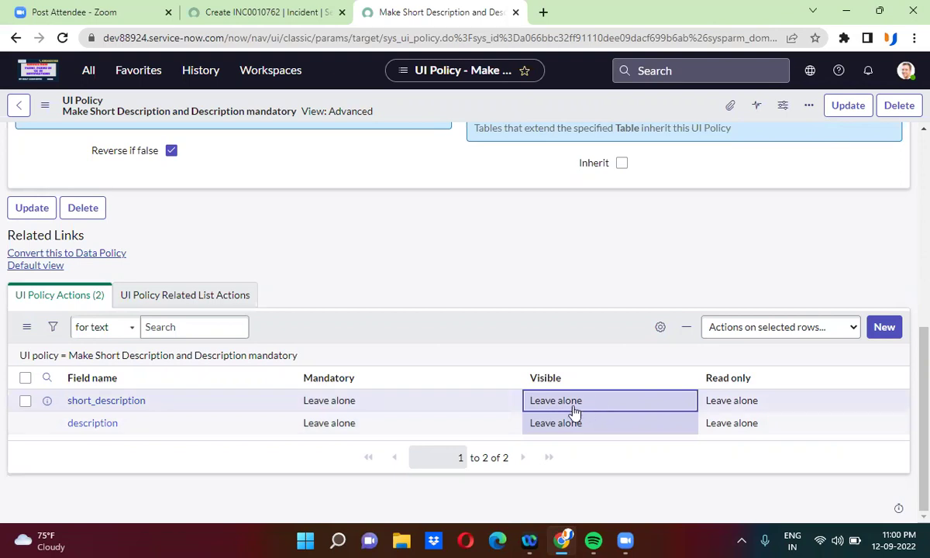
key(Return)
key(alt+Down)
key(Down)
key(Down)
key(Return)
click(647, 407)
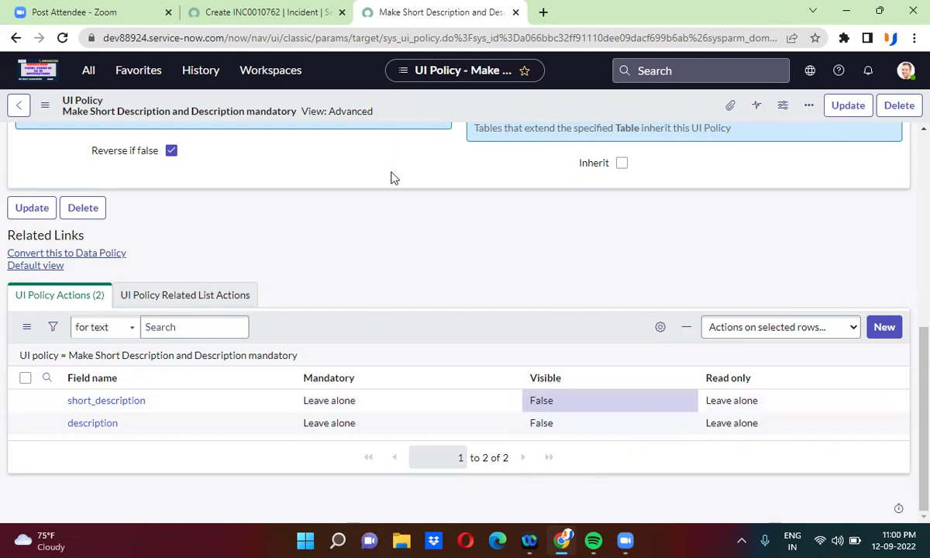
Step: Reload the new incident form, discarding its unsaved entries, and select a caller to test the visibility setting
click(282, 11)
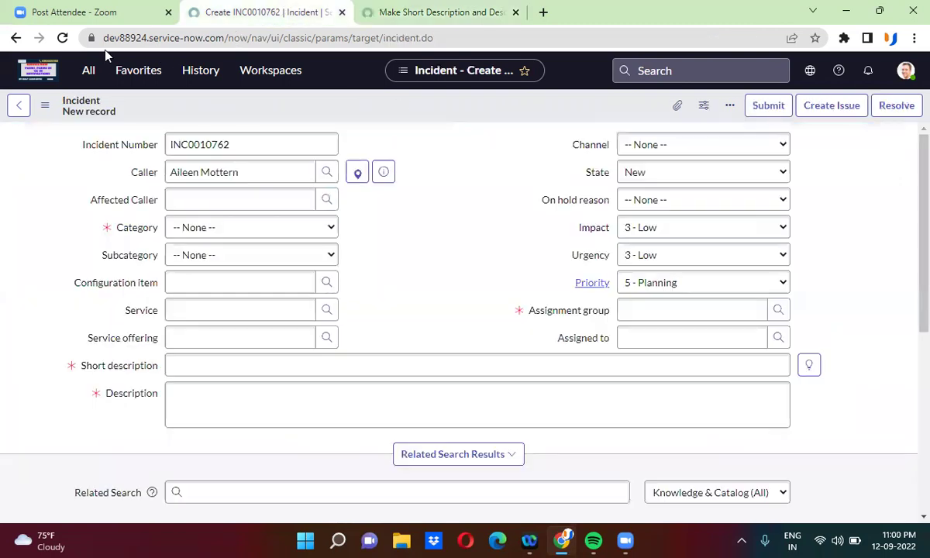
click(62, 39)
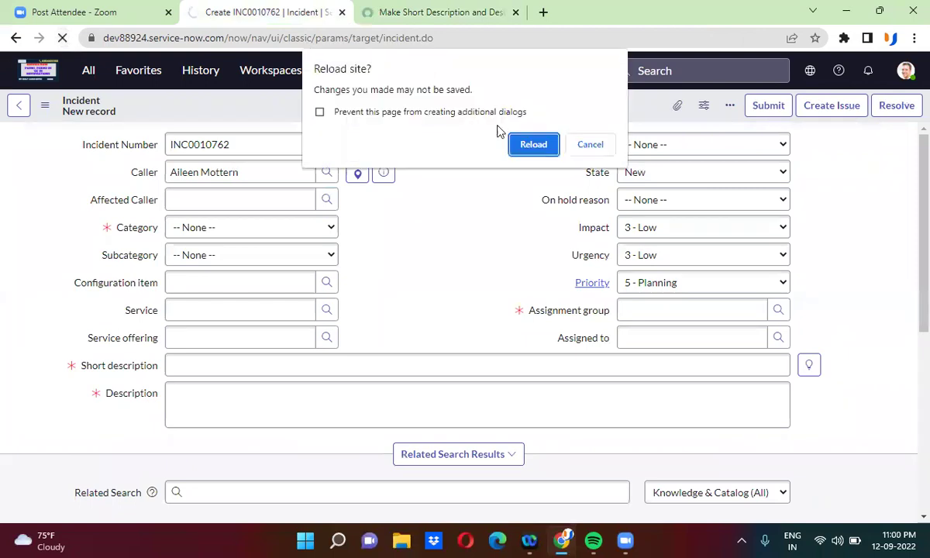
click(532, 145)
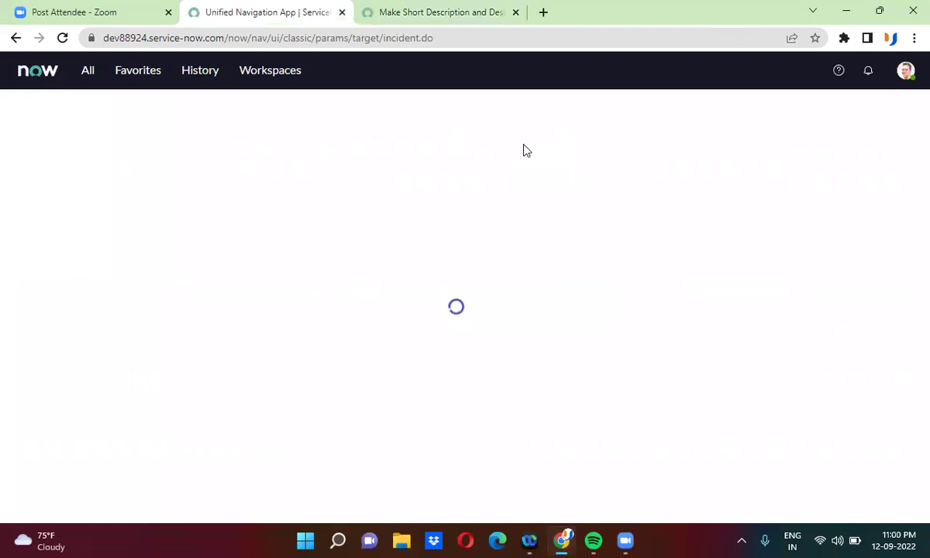
click(215, 174)
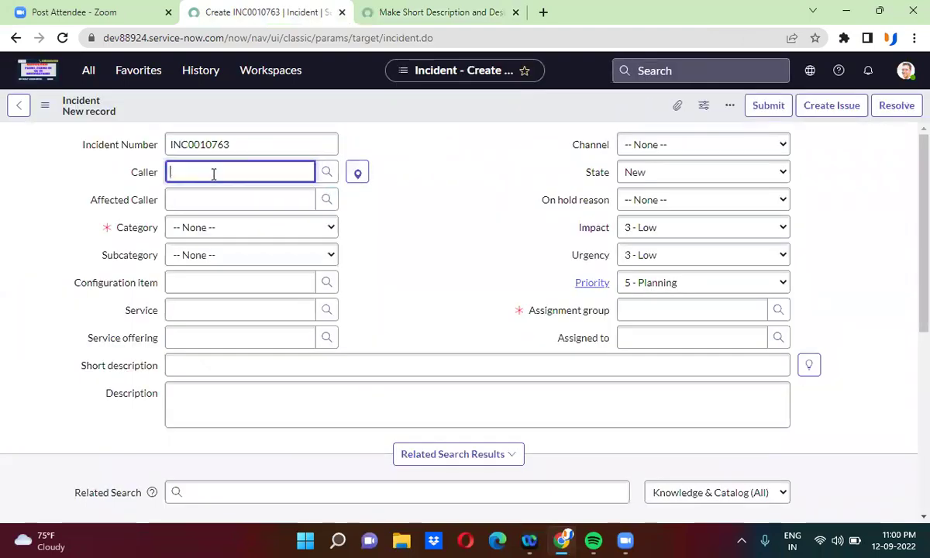
text(**)
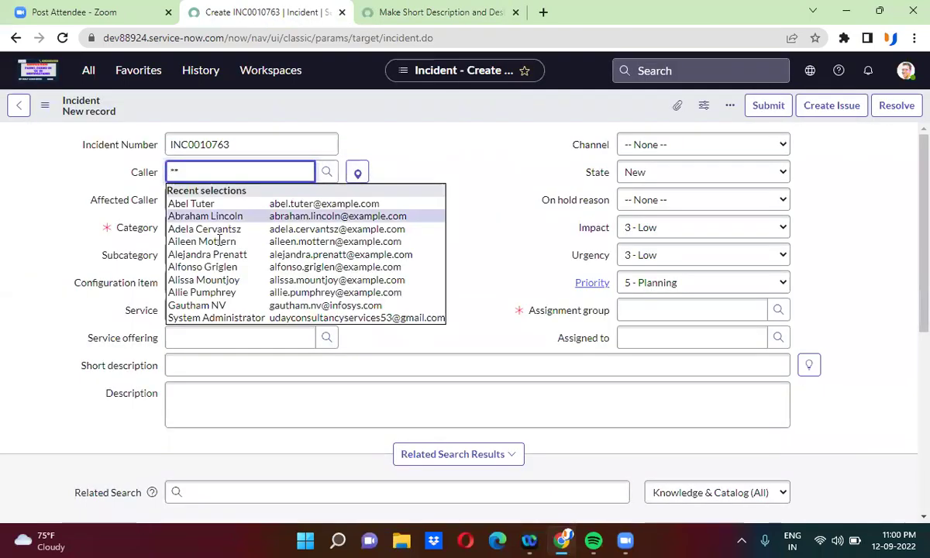
click(218, 243)
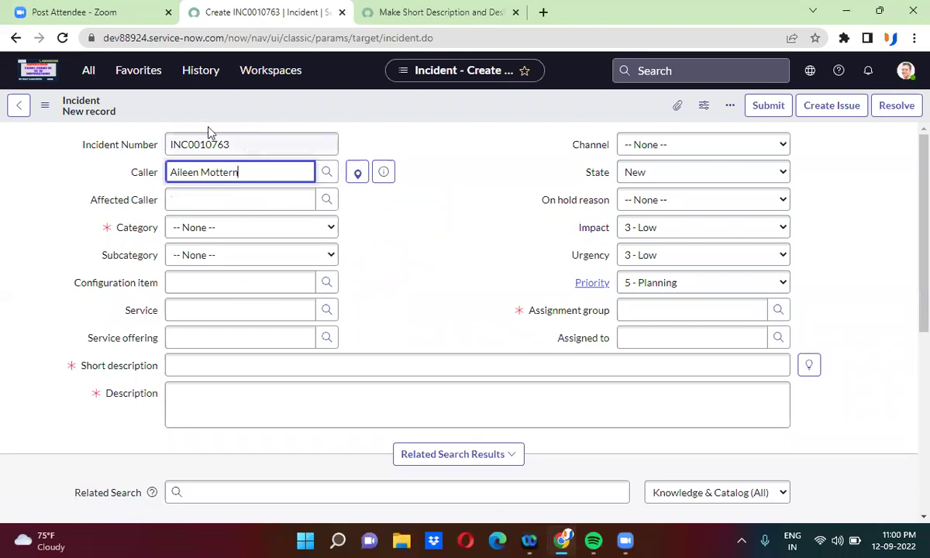
Step: Reload the incident form once more and select a different caller to retest the hiding of both description fields
click(62, 37)
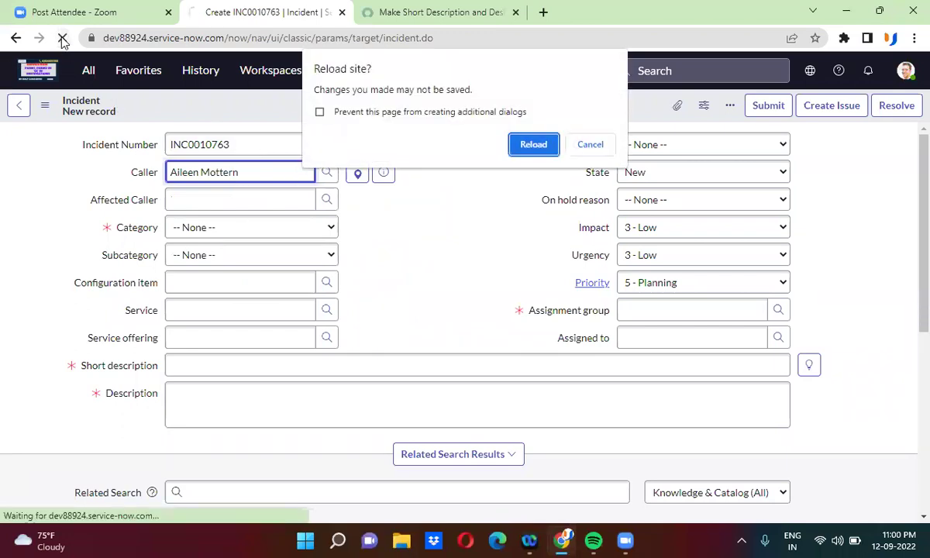
click(533, 145)
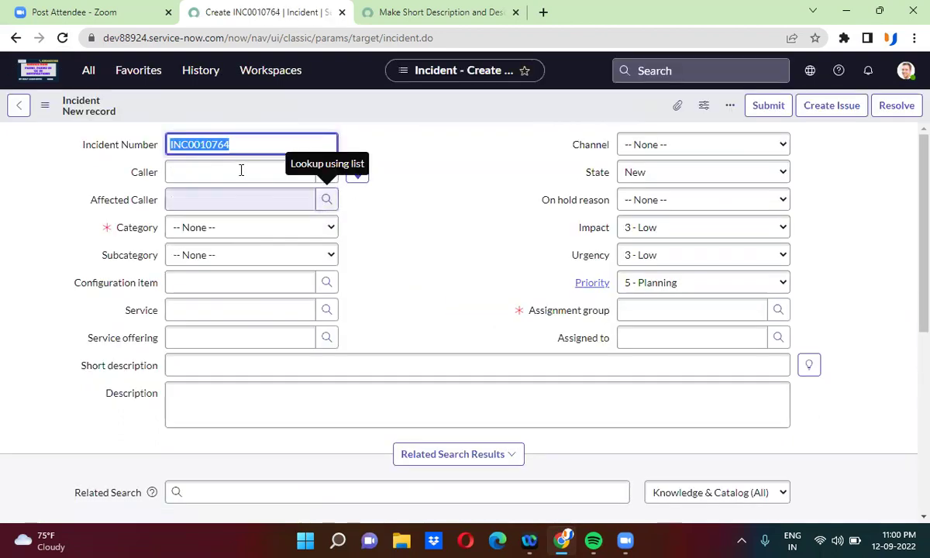
click(241, 171)
text(**)
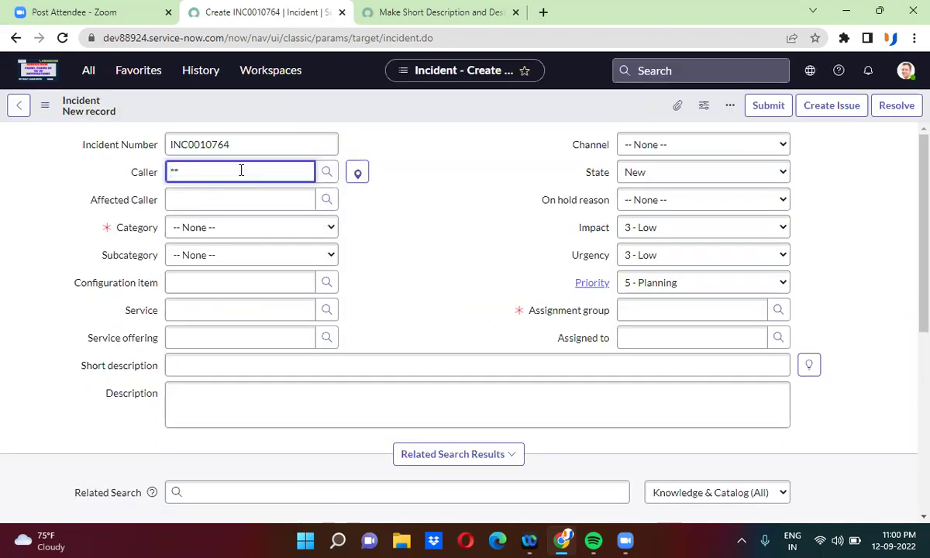
click(229, 270)
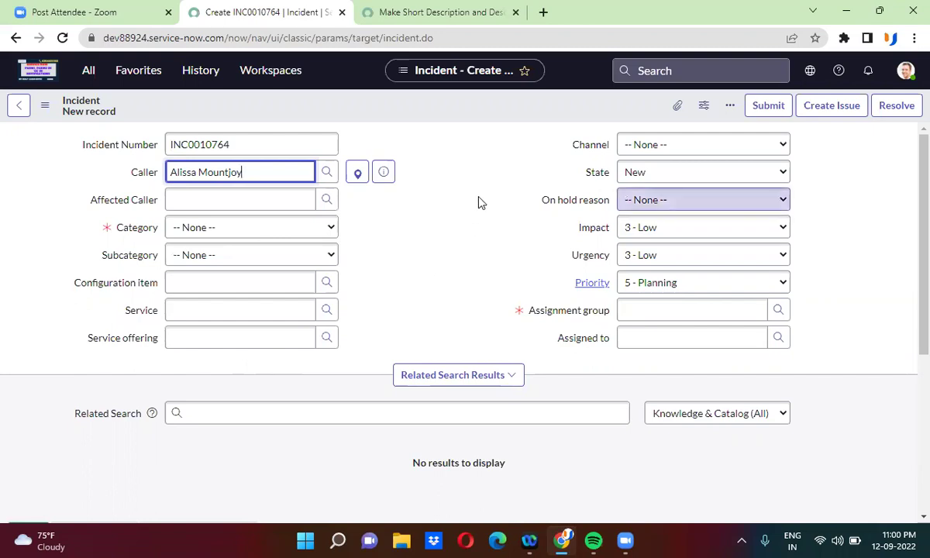
Step: Return to the UI policy record, reload it, and set Visible to Leave alone for both the short_description and description actions
click(410, 13)
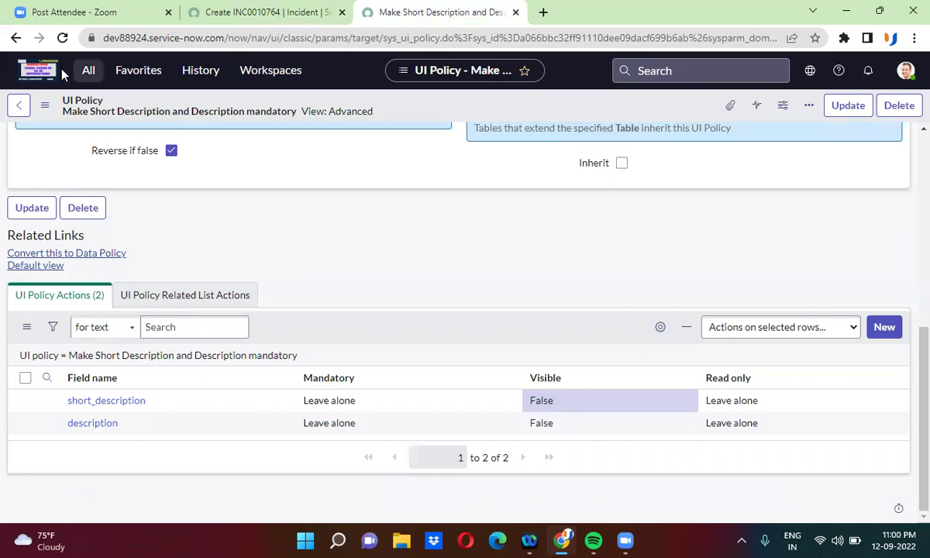
click(63, 38)
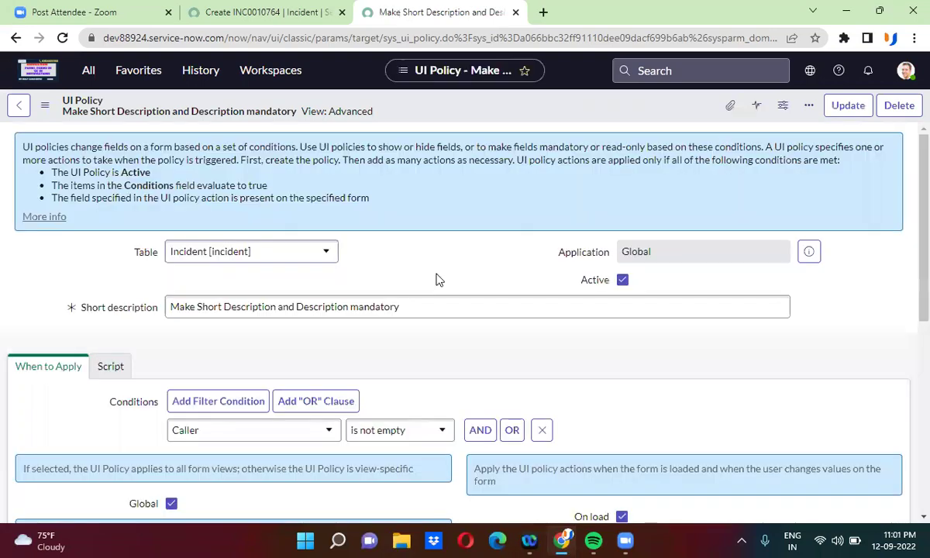
scroll(135, 352, down, 4)
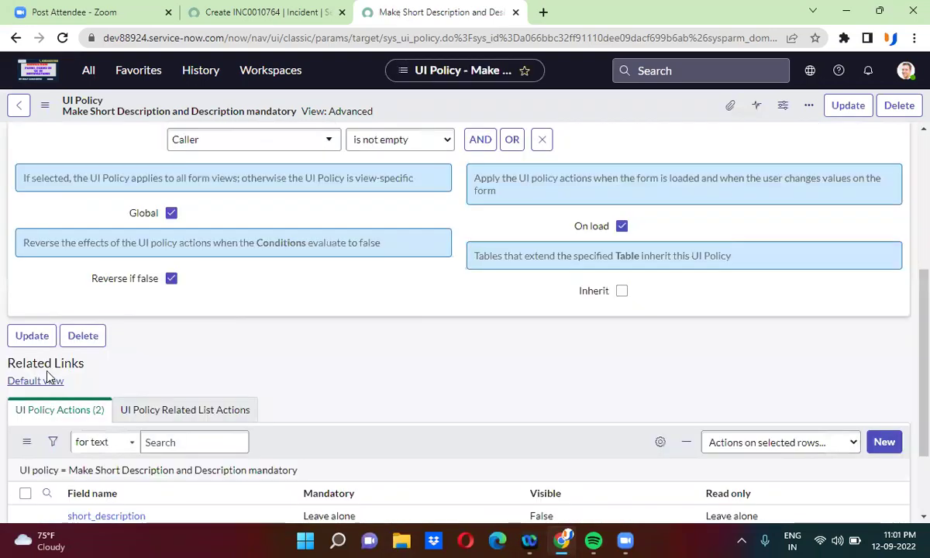
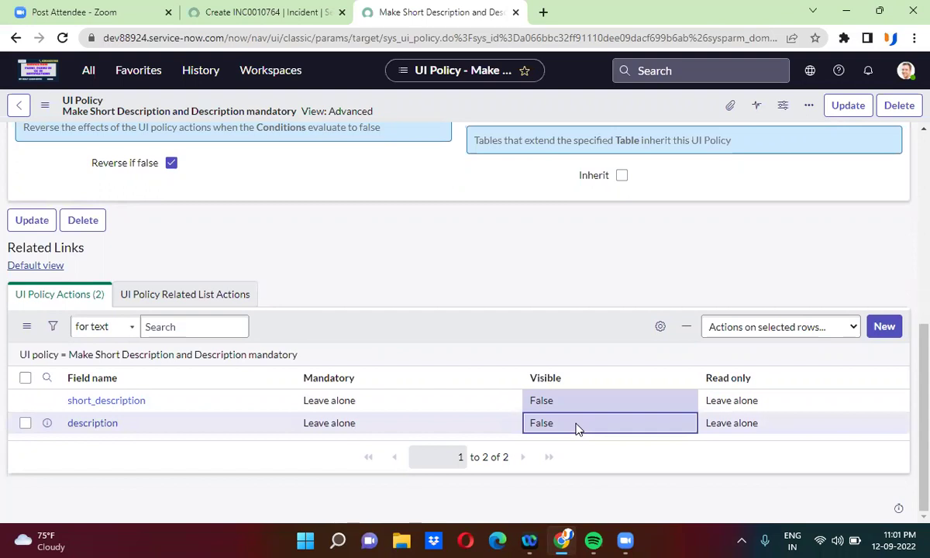
double_click(577, 429)
click(573, 438)
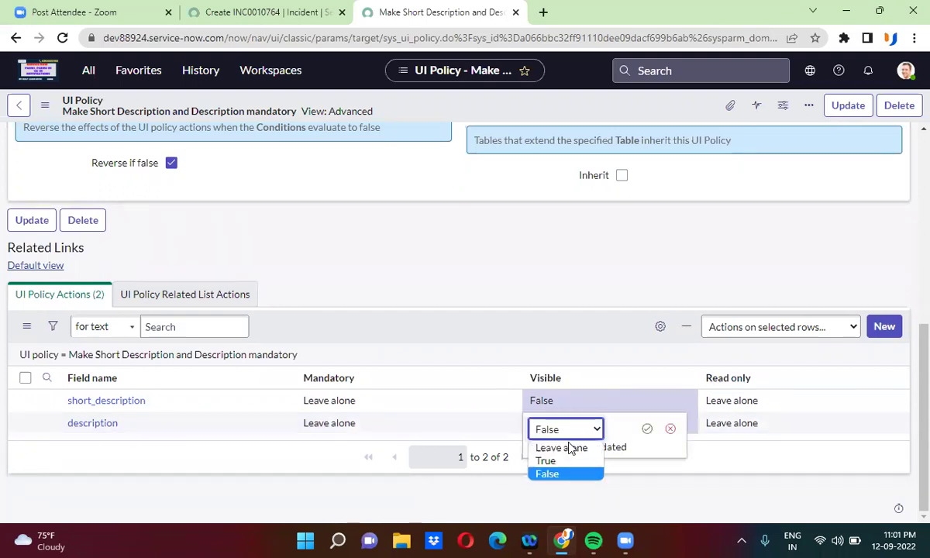
click(573, 448)
click(647, 429)
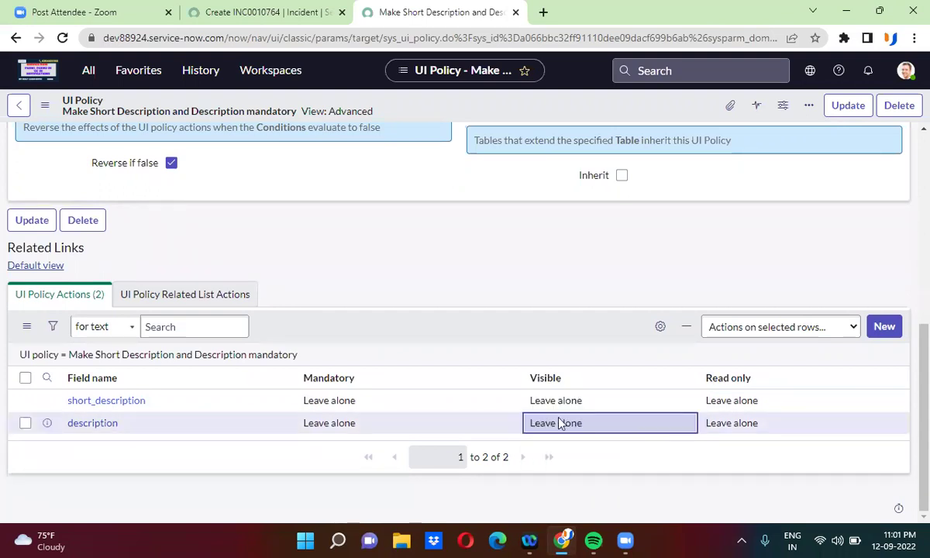
Step: Set Mandatory to True for both the short_description and description actions of the UI policy
click(370, 403)
shift+click(372, 428)
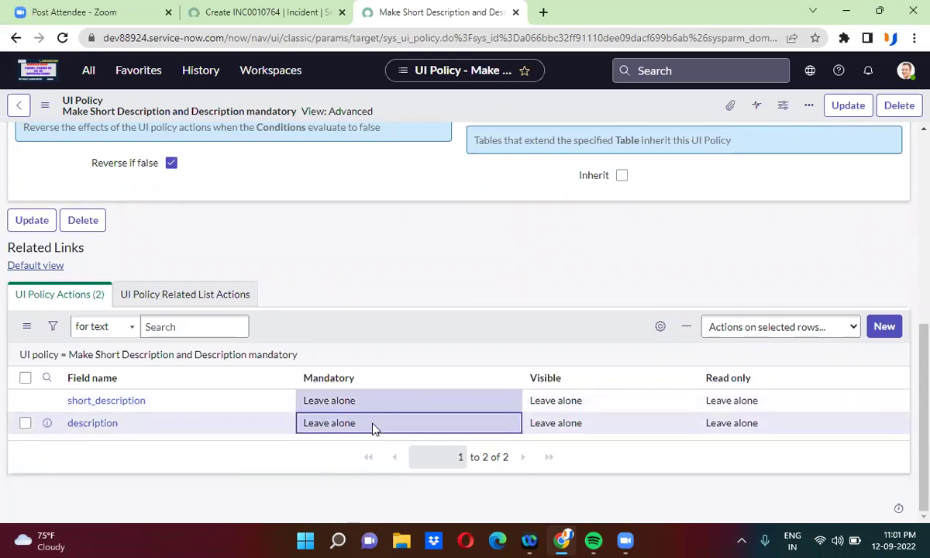
double_click(373, 430)
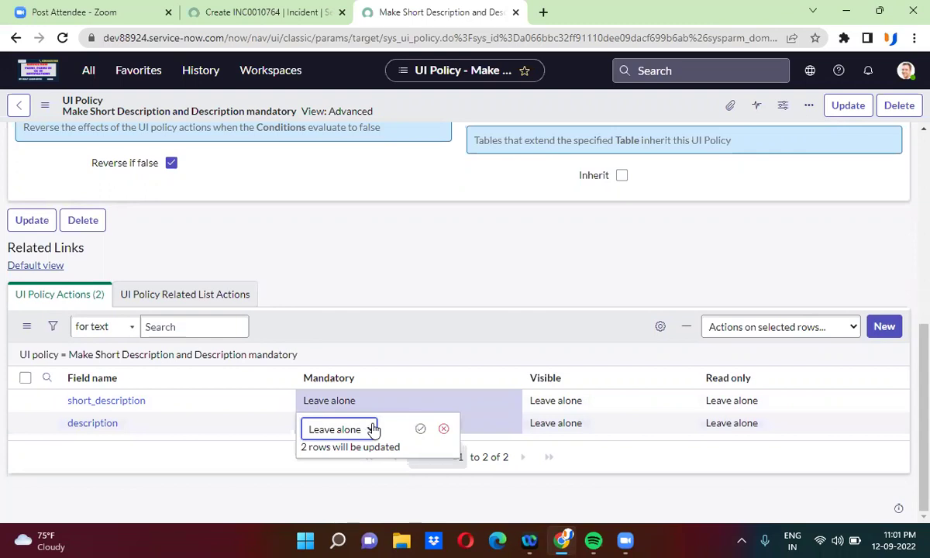
click(357, 430)
click(346, 460)
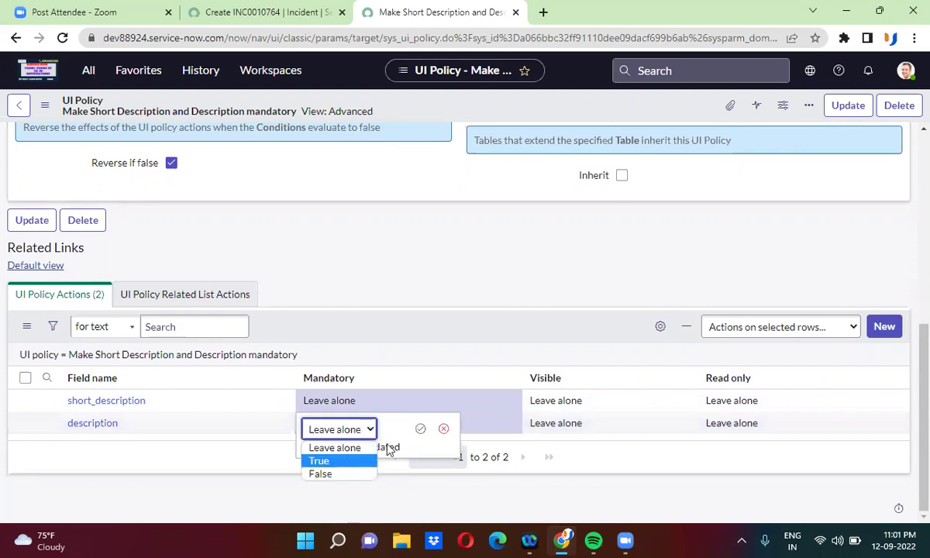
click(420, 430)
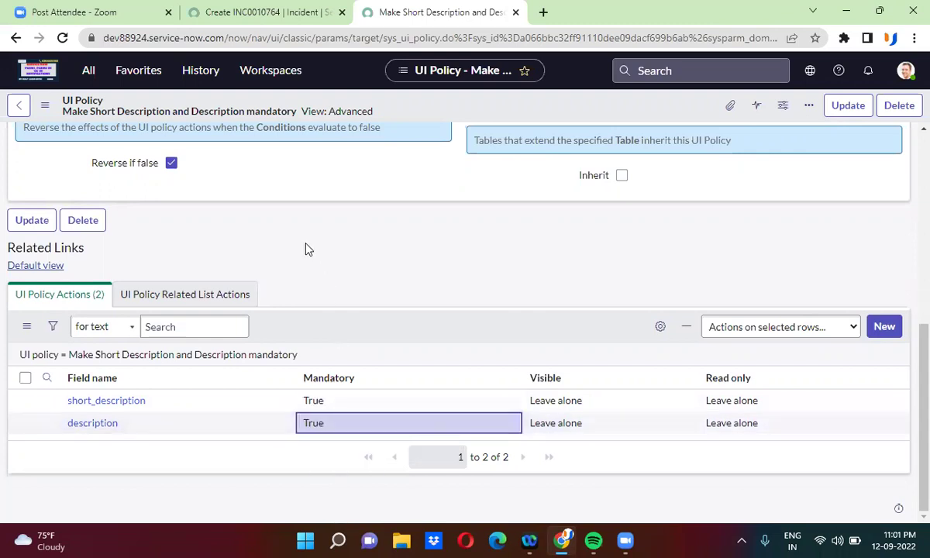
Step: Make the UI policy view-specific by turning off Global and choosing the Metrics view, and save the record
scroll(306, 248, up, 3)
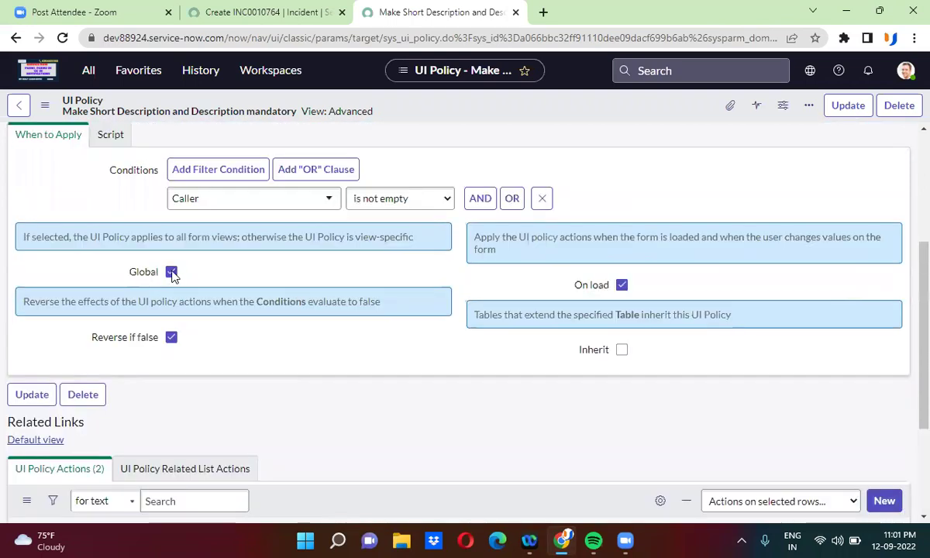
click(171, 272)
click(186, 299)
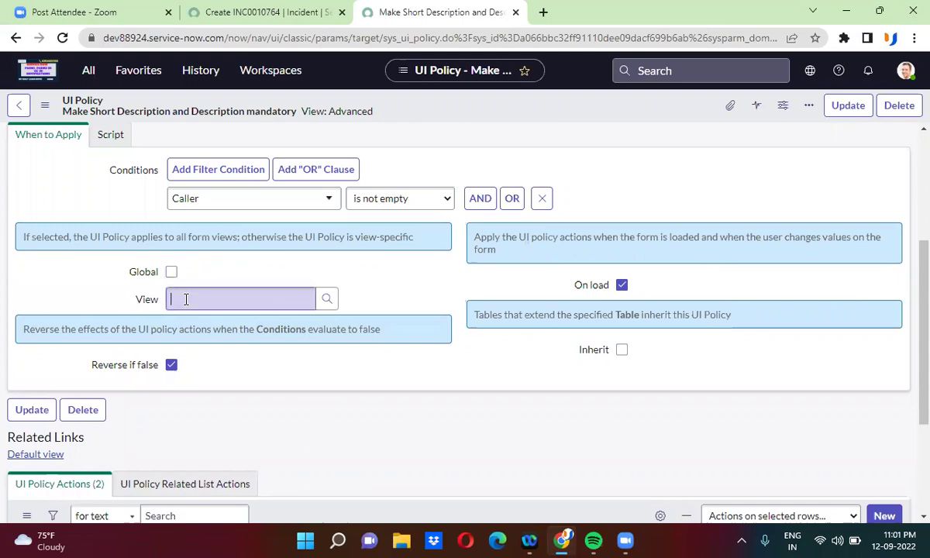
text(de)
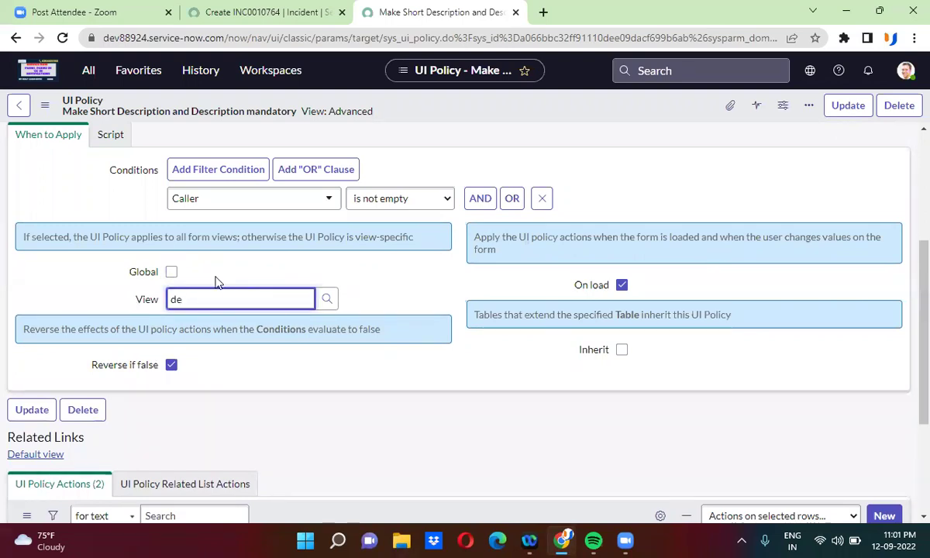
double_click(256, 299)
key(BackSpace)
click(360, 262)
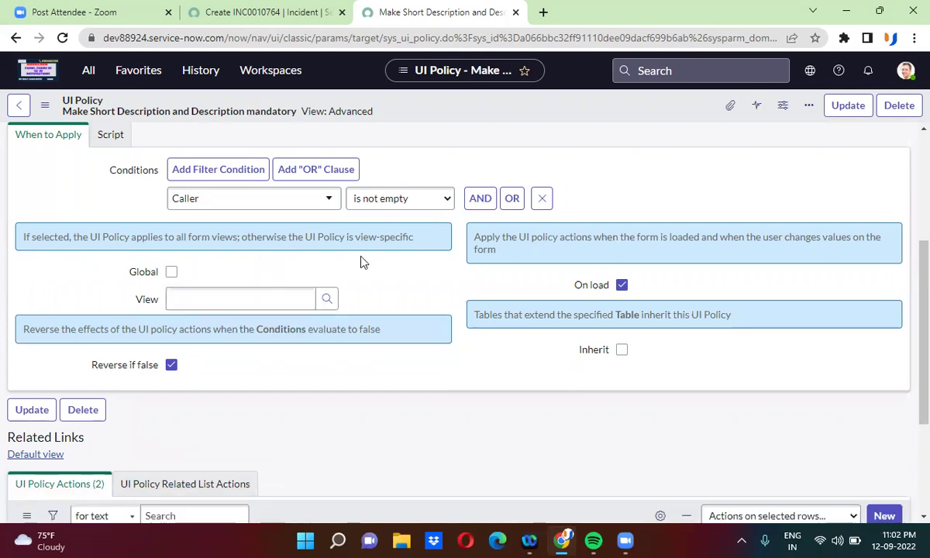
click(324, 299)
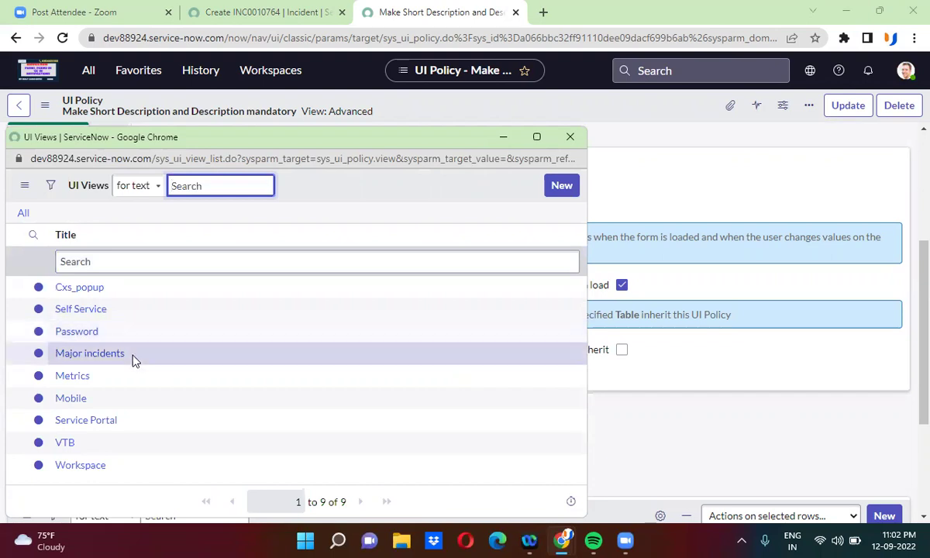
click(72, 375)
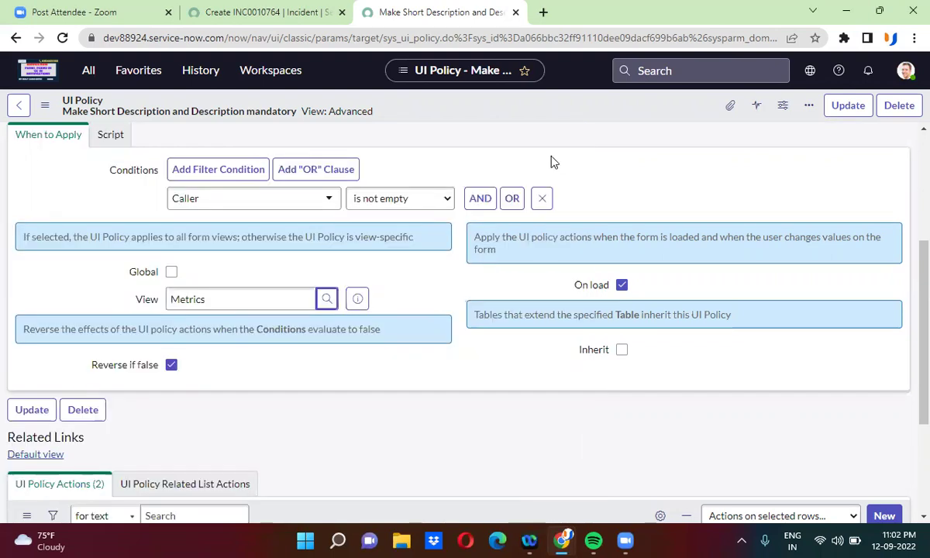
right_click(440, 113)
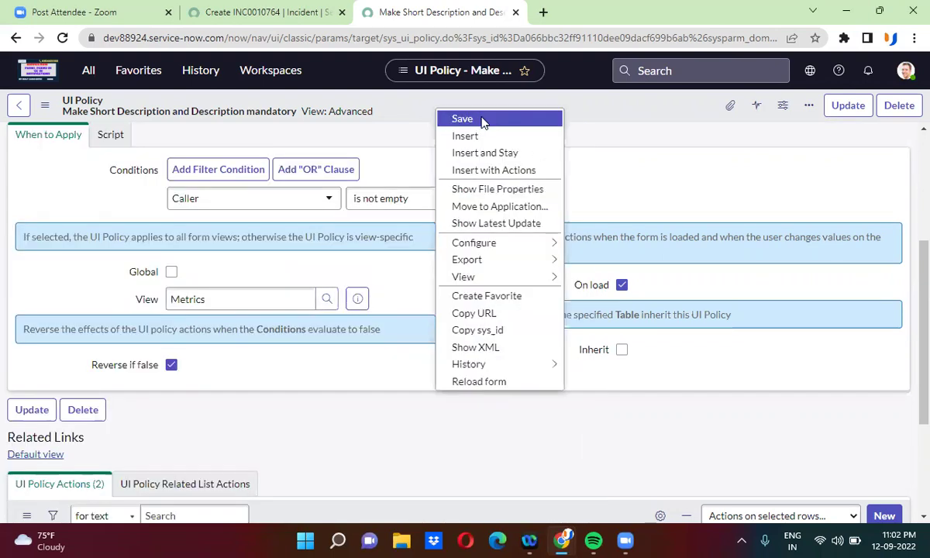
click(465, 118)
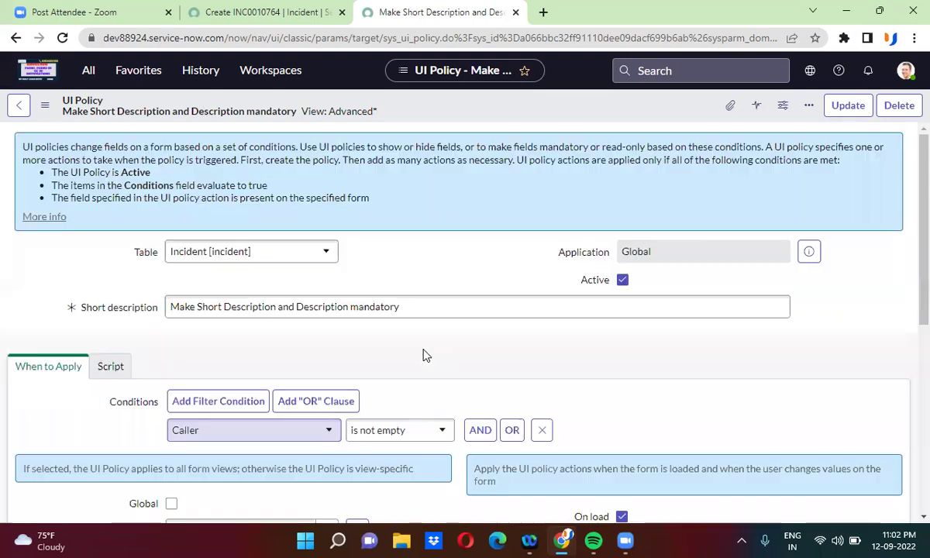
Step: Review the view-specific policy's related links, turn Global back on, and save the record
scroll(423, 355, down, 2)
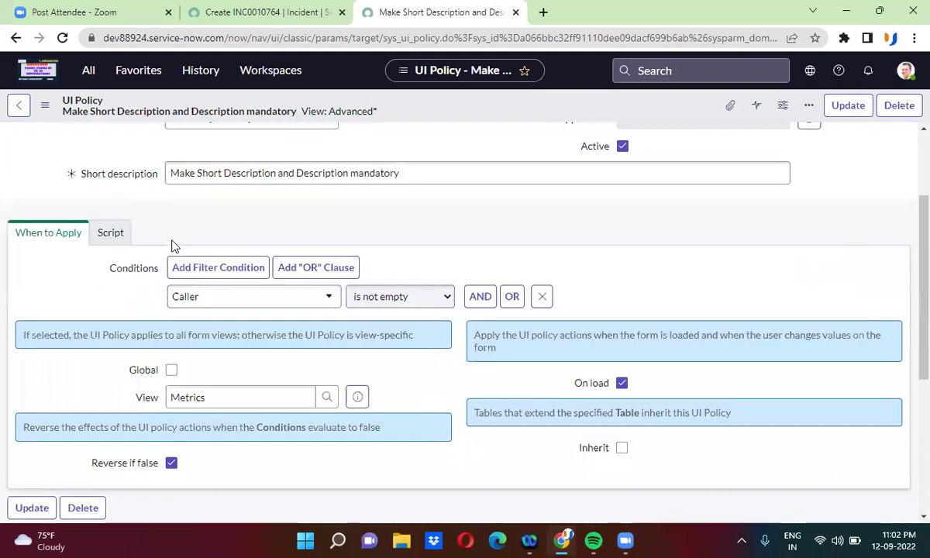
scroll(175, 245, down, 2)
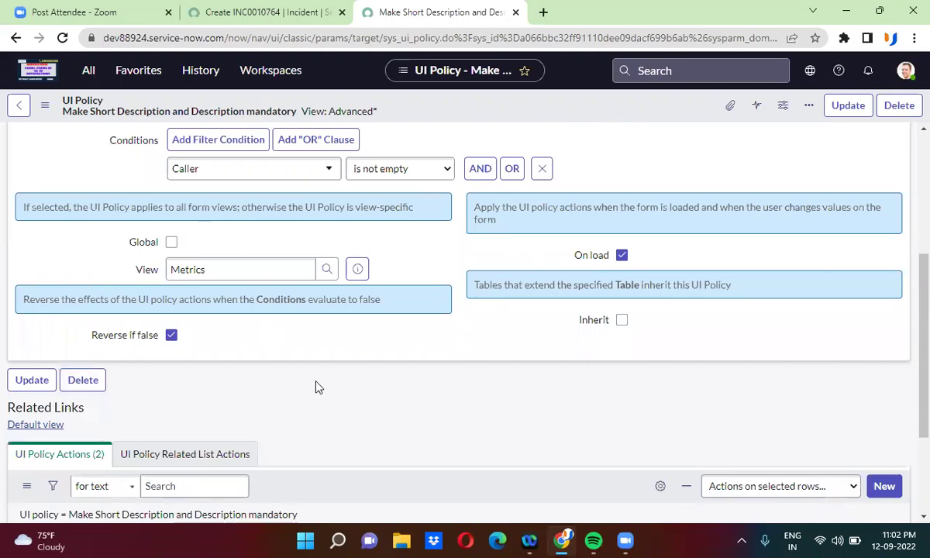
scroll(316, 385, down, 3)
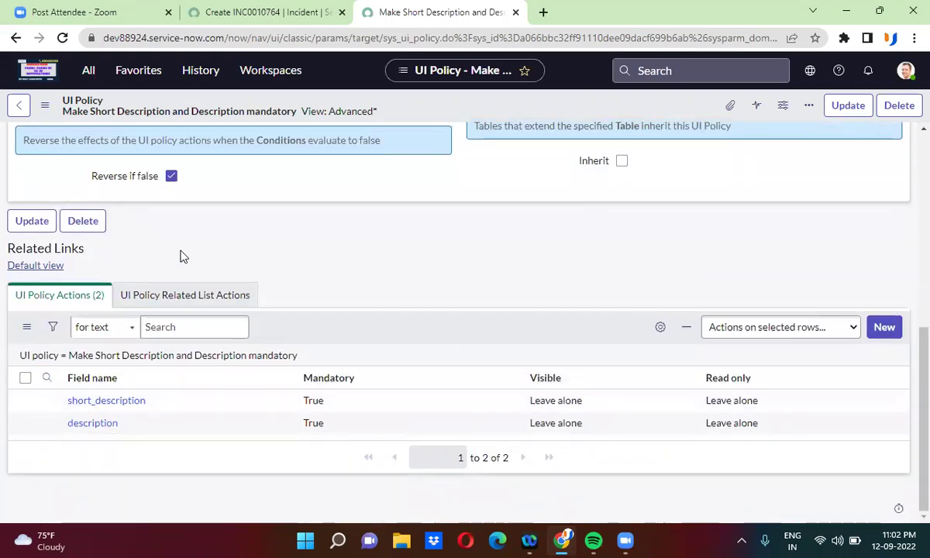
scroll(181, 255, up, 3)
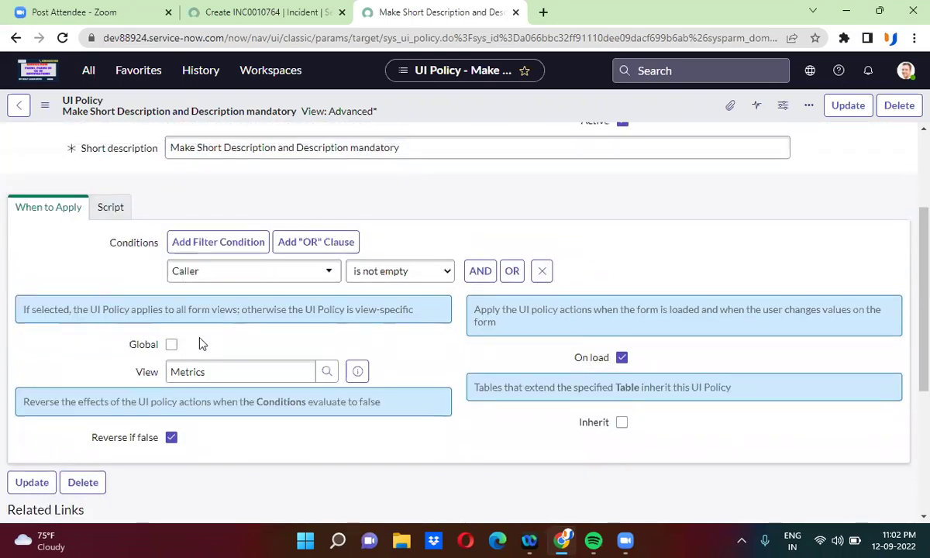
scroll(200, 337, down, 2)
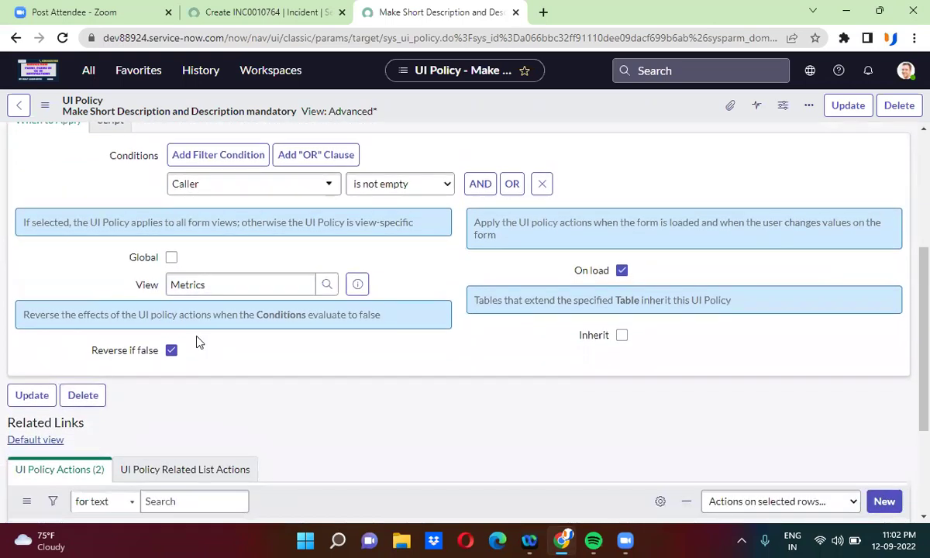
scroll(172, 254, down, 1)
click(172, 229)
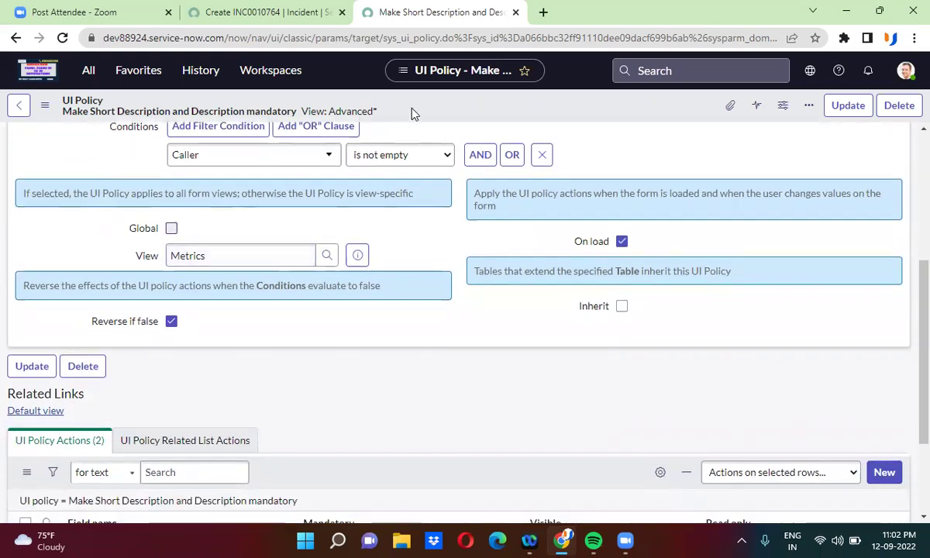
right_click(416, 100)
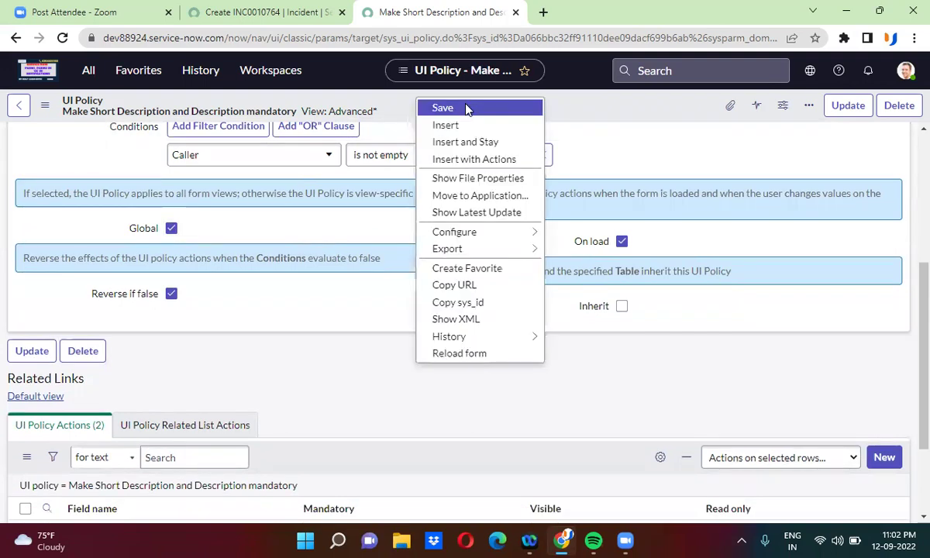
click(465, 109)
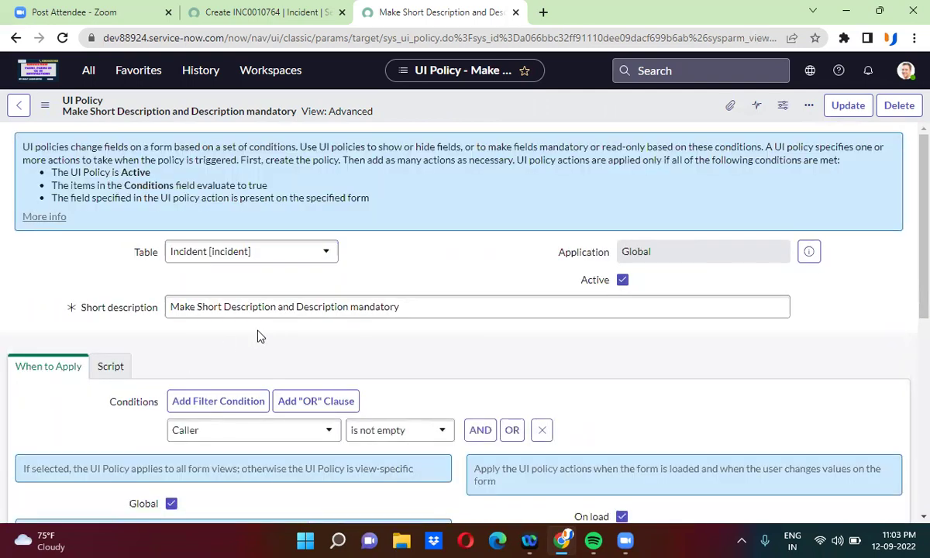
Step: Enable Run scripts in the UI policy's script settings and save the record
scroll(259, 336, down, 3)
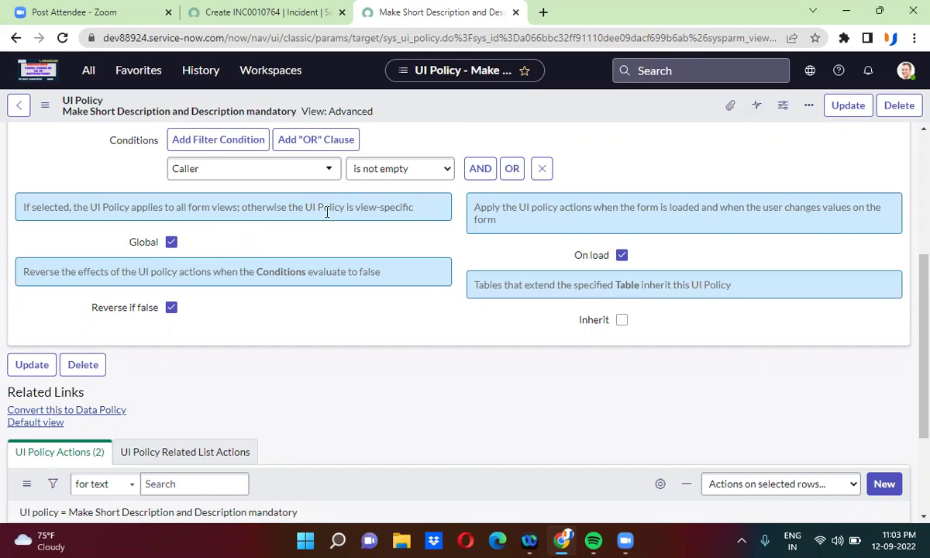
scroll(327, 211, up, 3)
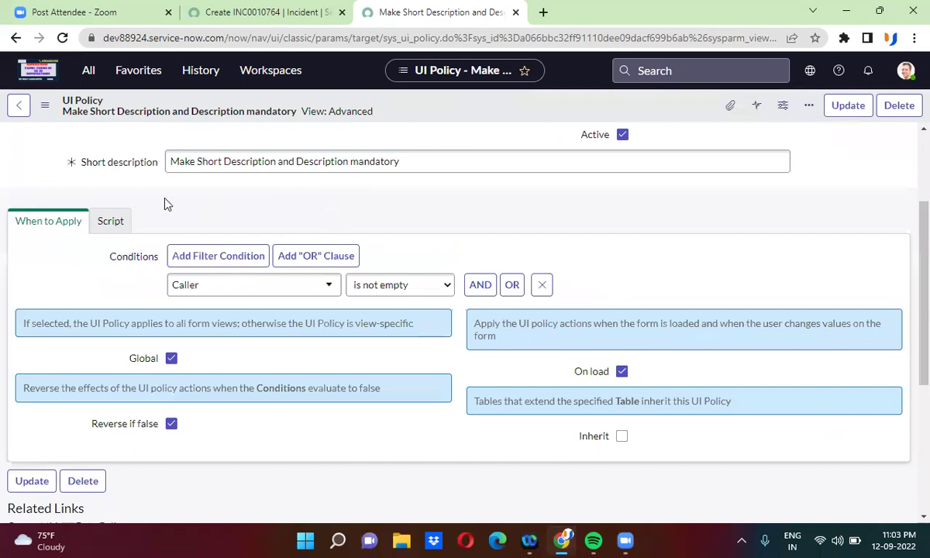
click(113, 220)
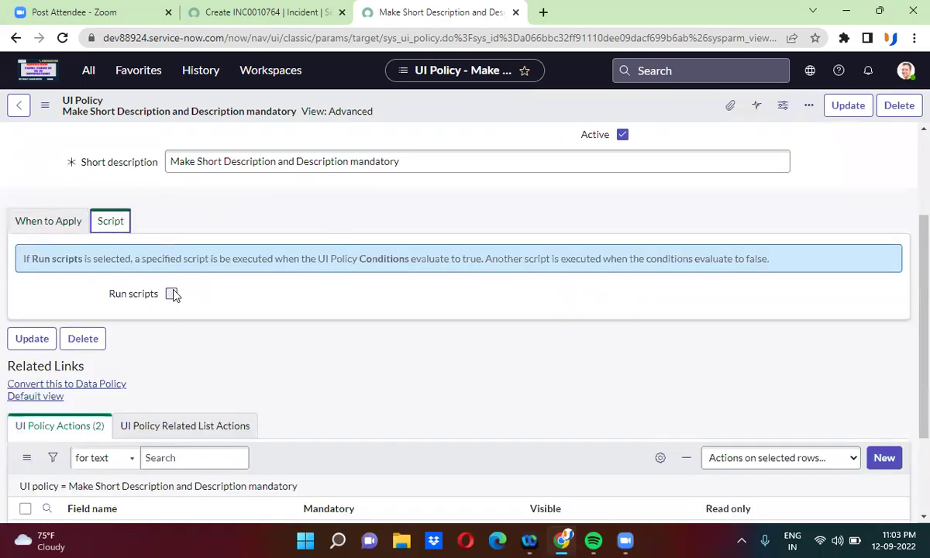
click(171, 294)
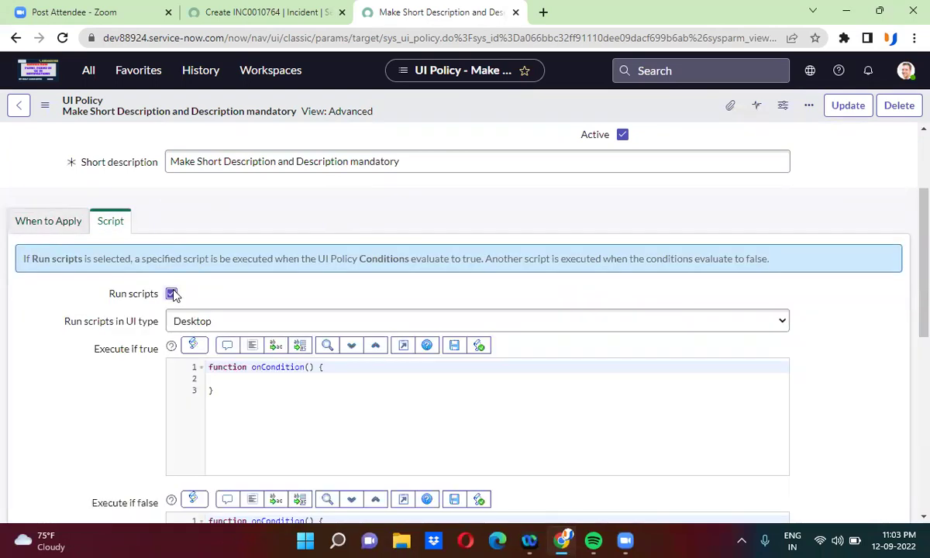
right_click(402, 109)
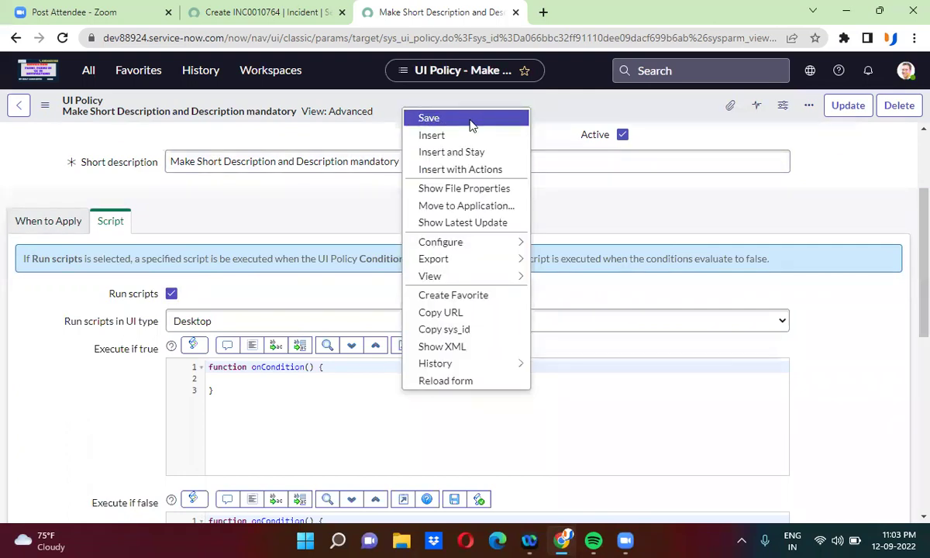
click(428, 117)
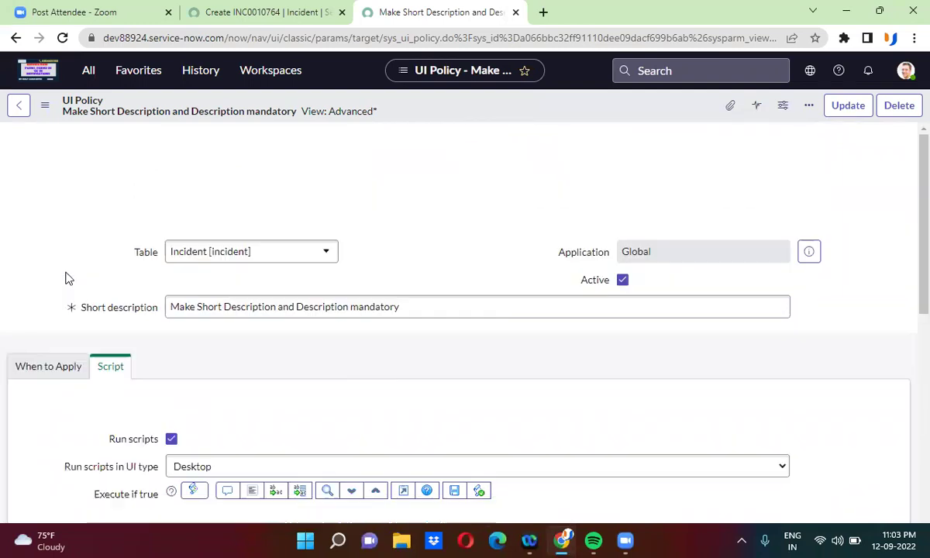
Step: Examine the script-enabled policy's application conditions and its related links
click(37, 368)
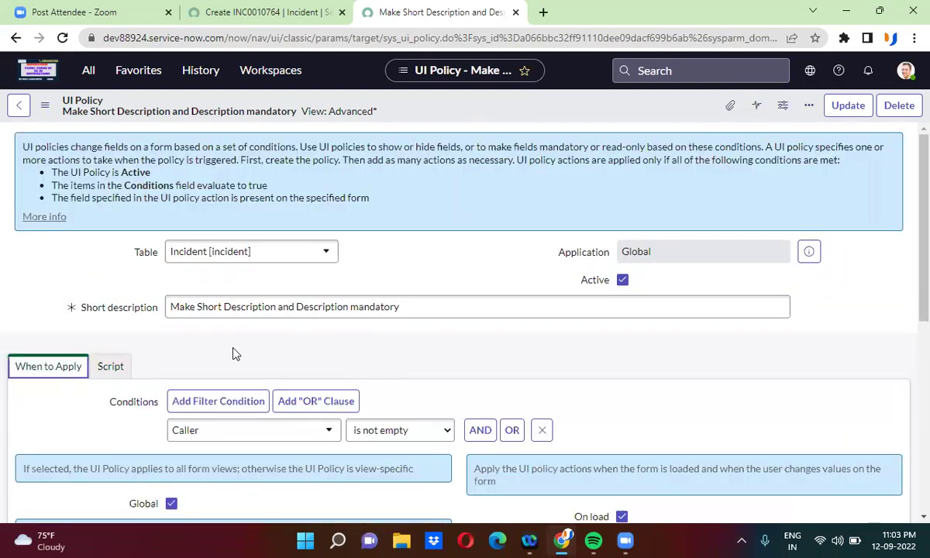
scroll(234, 353, down, 4)
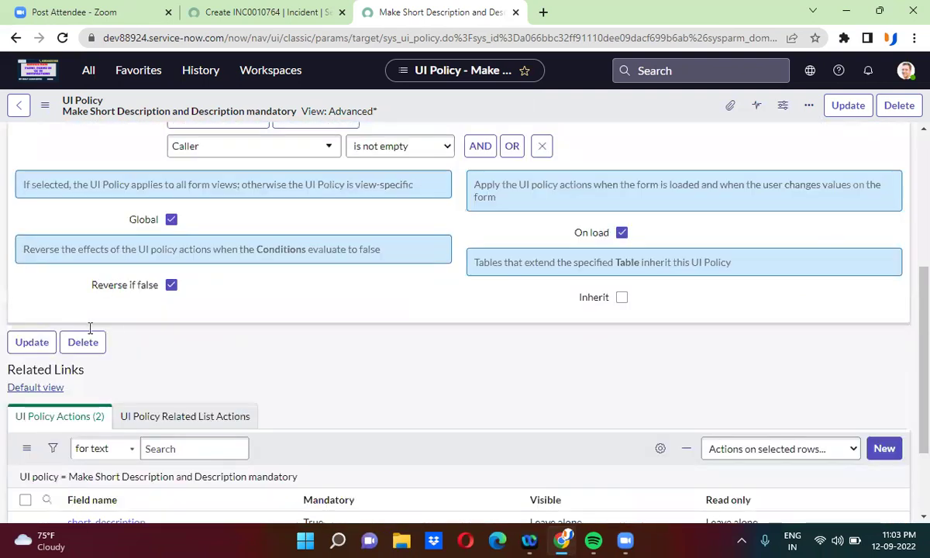
scroll(90, 327, down, 1)
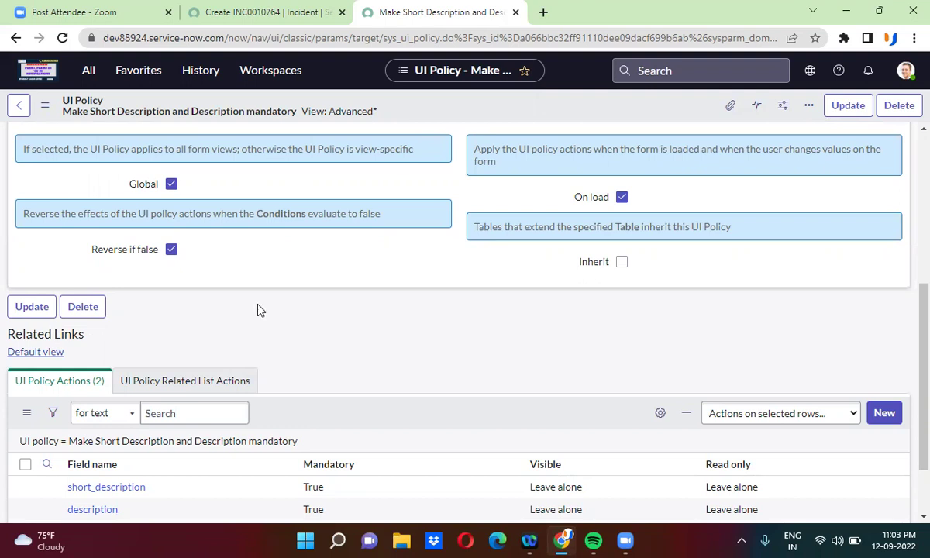
Step: Review the UI policy's related links, then compare its Global setting with the Run scripts setting
scroll(260, 310, down, 2)
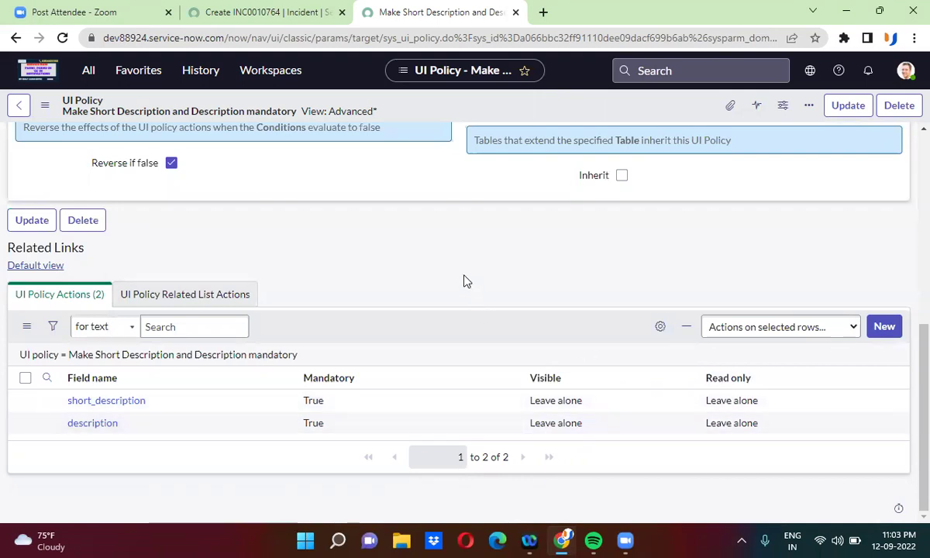
scroll(465, 282, up, 2)
scroll(132, 399, up, 5)
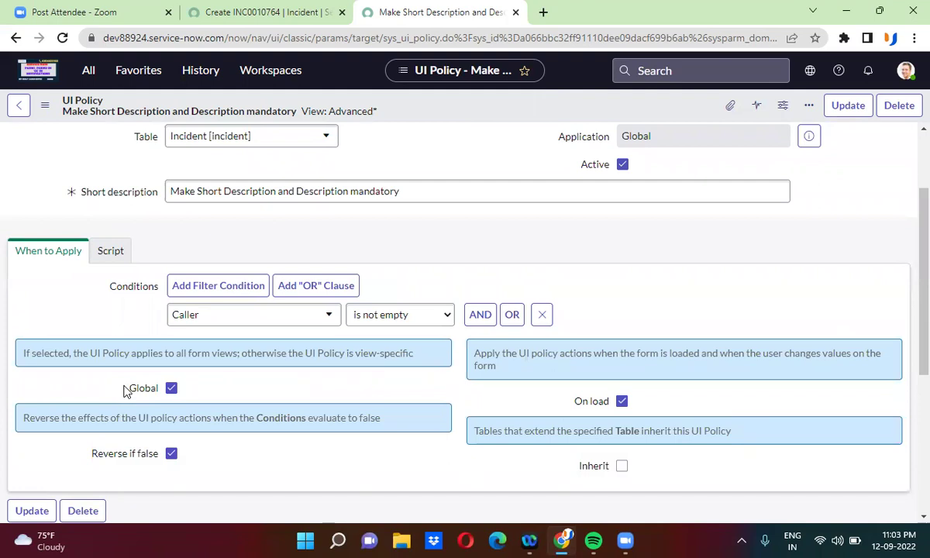
click(110, 254)
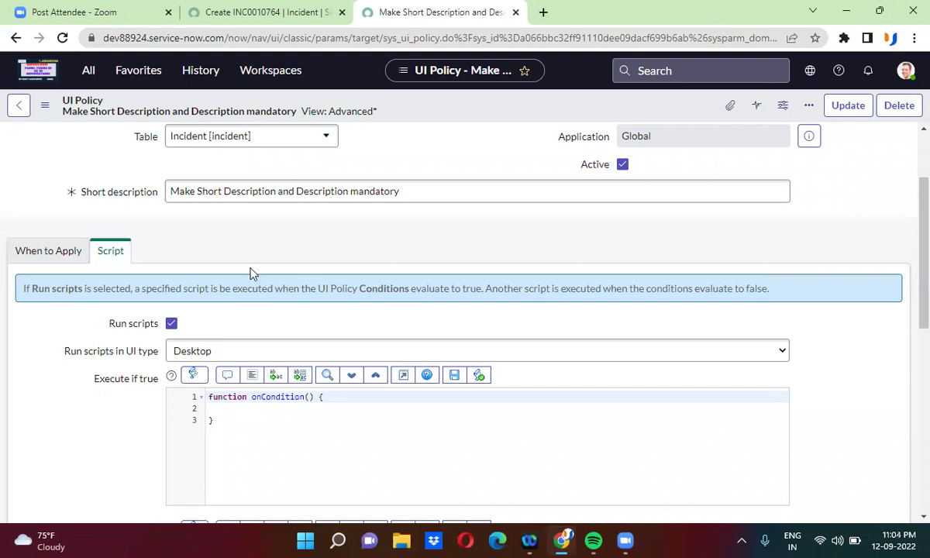
click(51, 253)
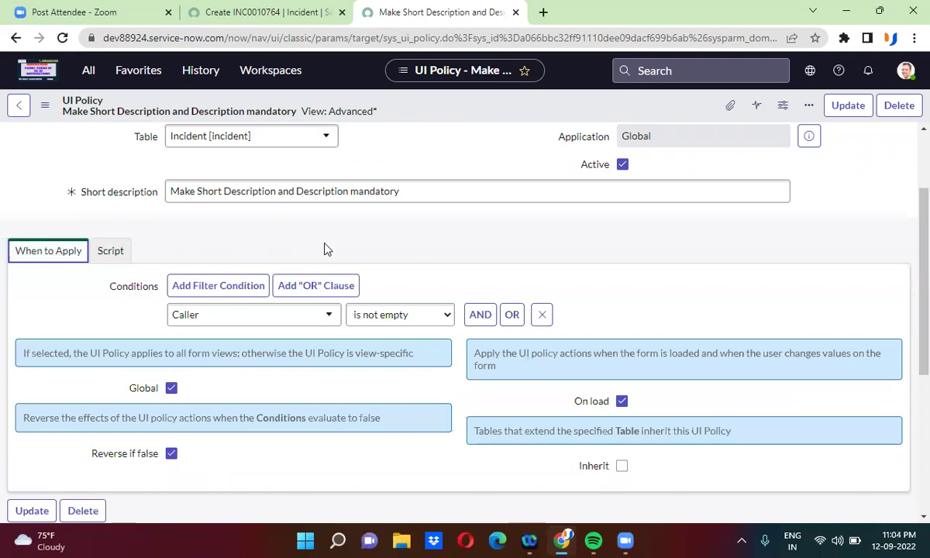
Step: Examine the Mandatory, Visible and Read only settings of the short_description and description UI policy actions
scroll(326, 248, down, 1)
scroll(326, 248, down, 1)
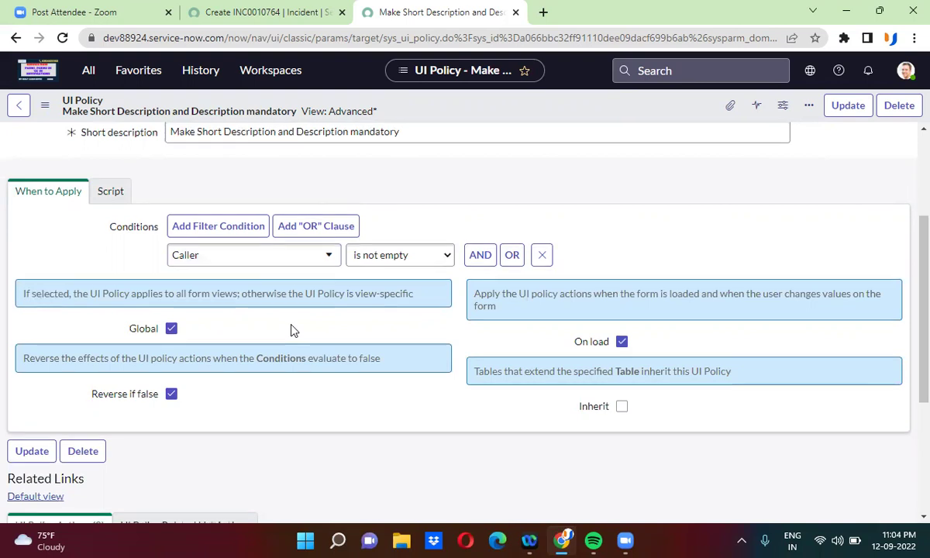
scroll(292, 331, down, 3)
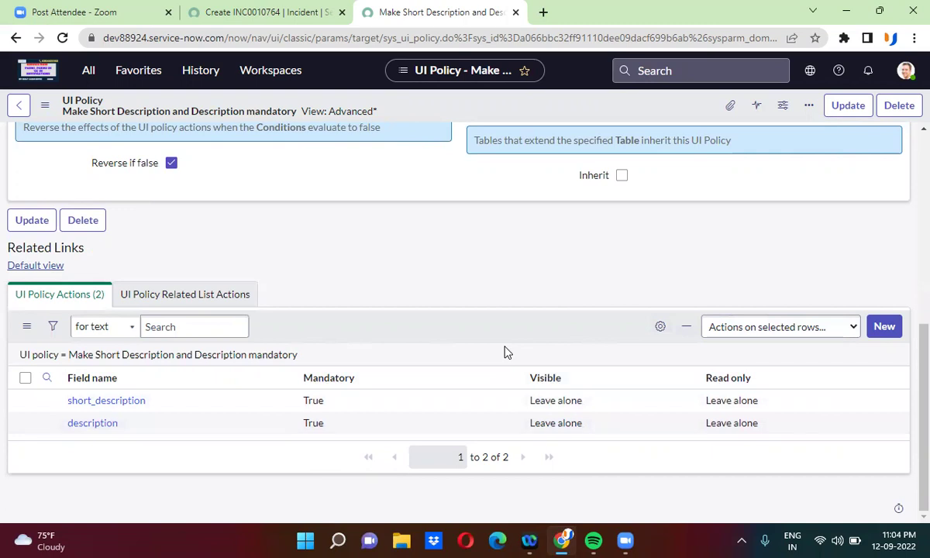
click(543, 400)
click(562, 431)
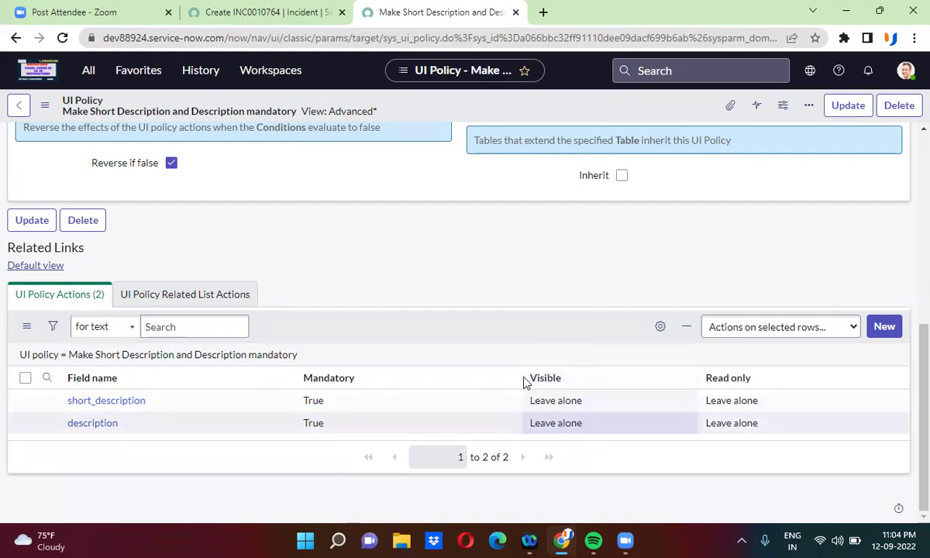
click(496, 304)
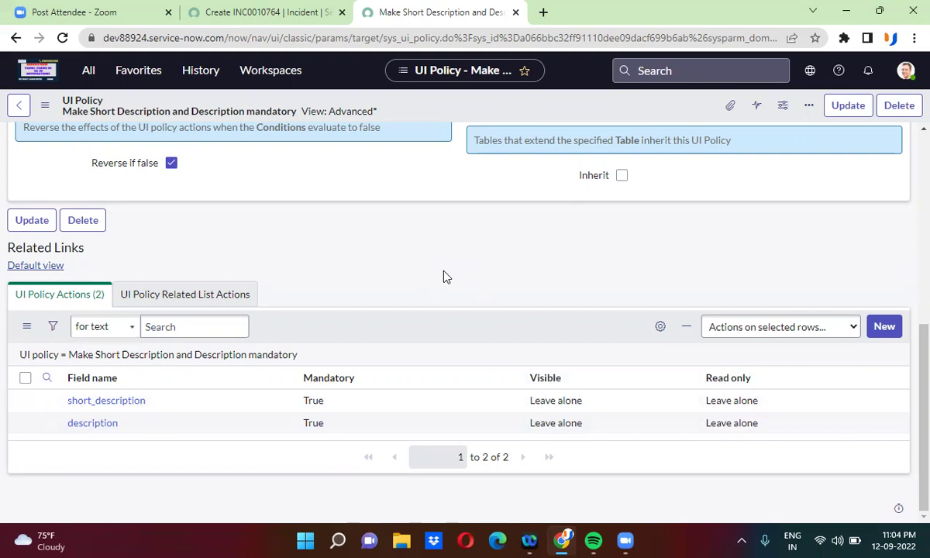
Step: Recheck the policy's application conditions, Global option and related links, and inspect its Execute if true script settings
scroll(443, 275, up, 3)
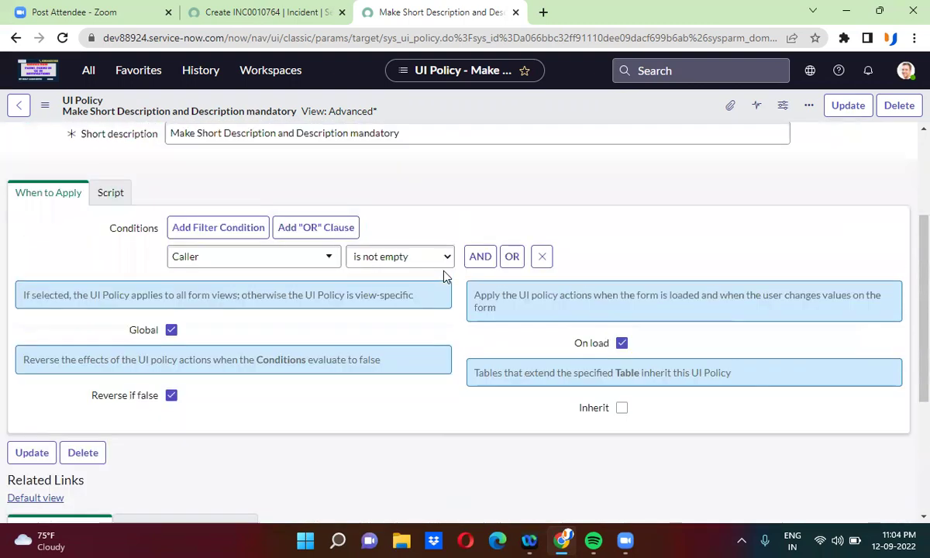
scroll(250, 265, down, 1)
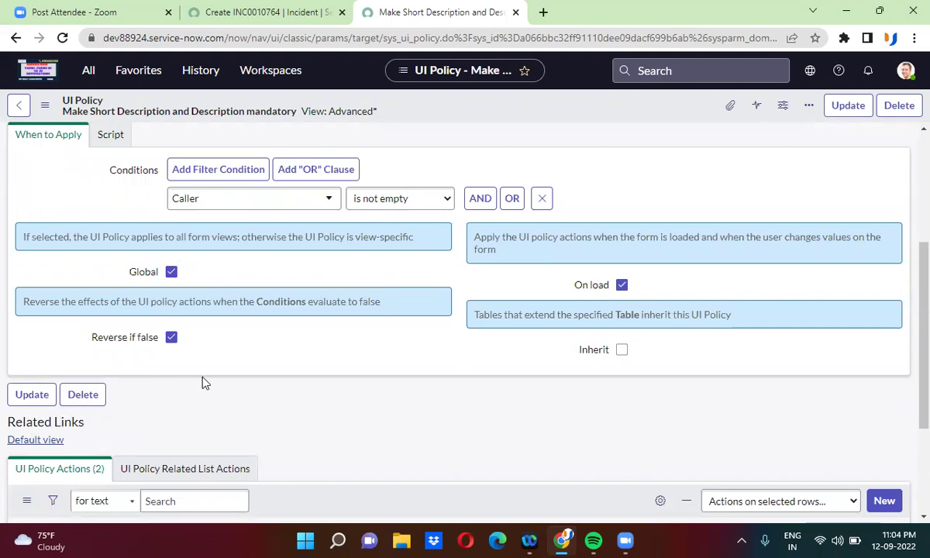
scroll(203, 382, up, 1)
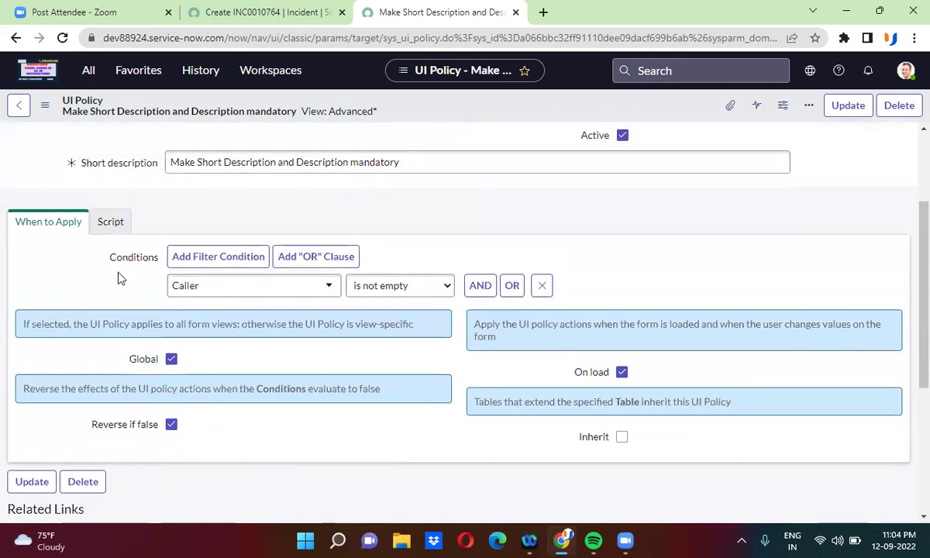
click(110, 223)
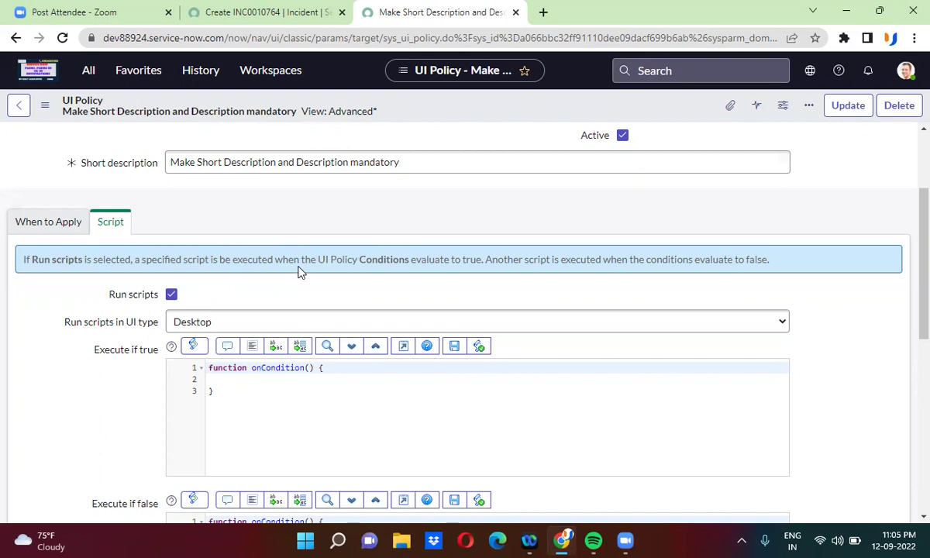
click(37, 222)
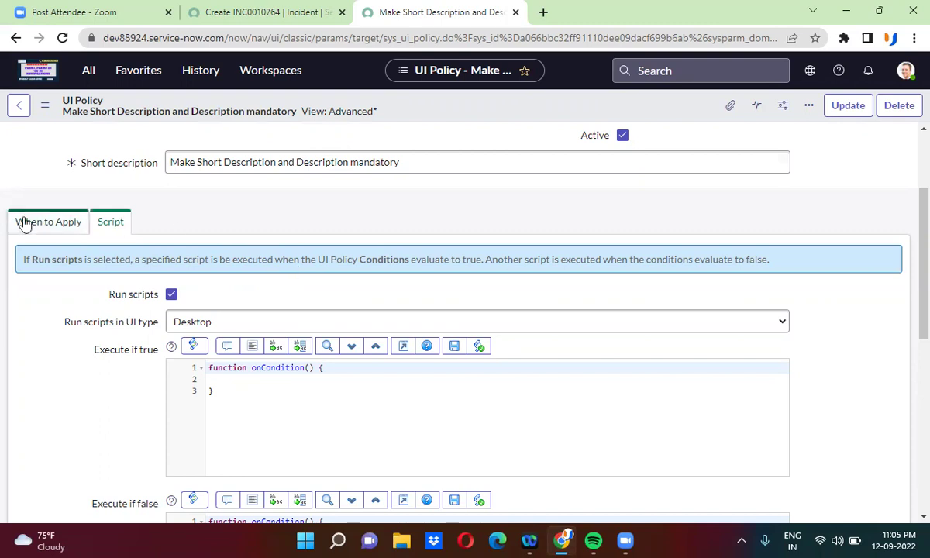